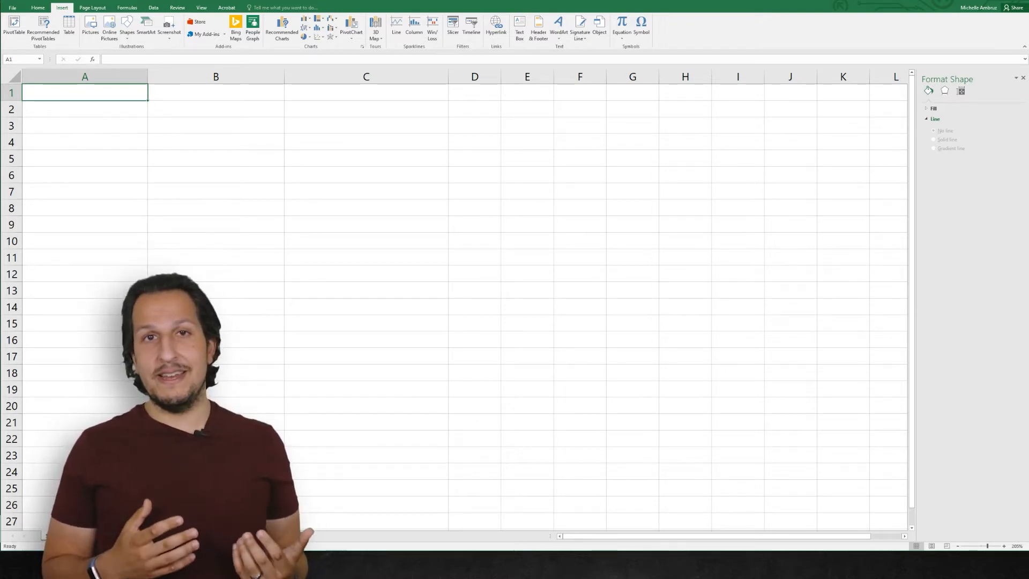
Enter the heading "Volumetric Pipet" in cell A1
text(Voly)
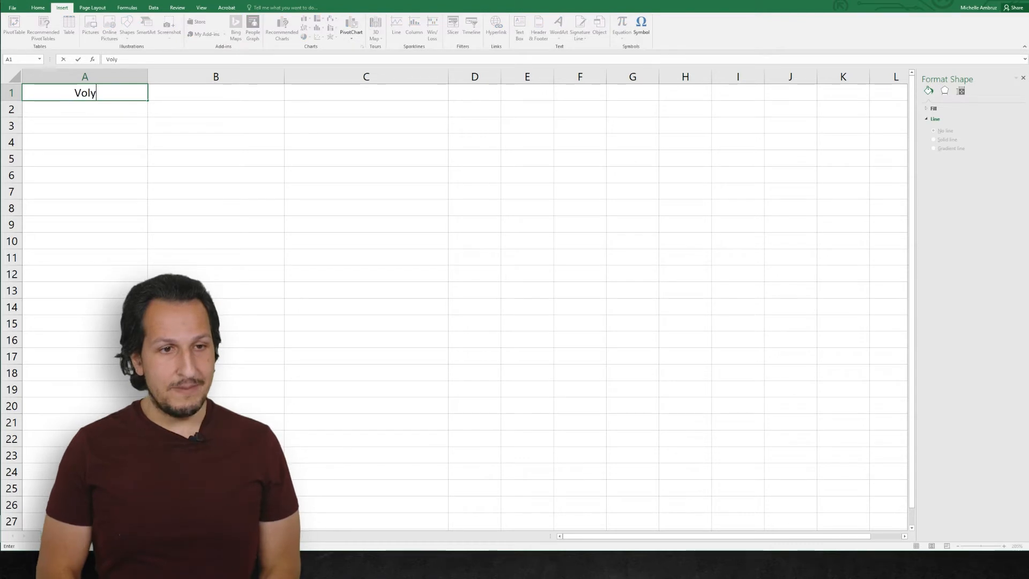
key(BackSpace)
text(umetric)
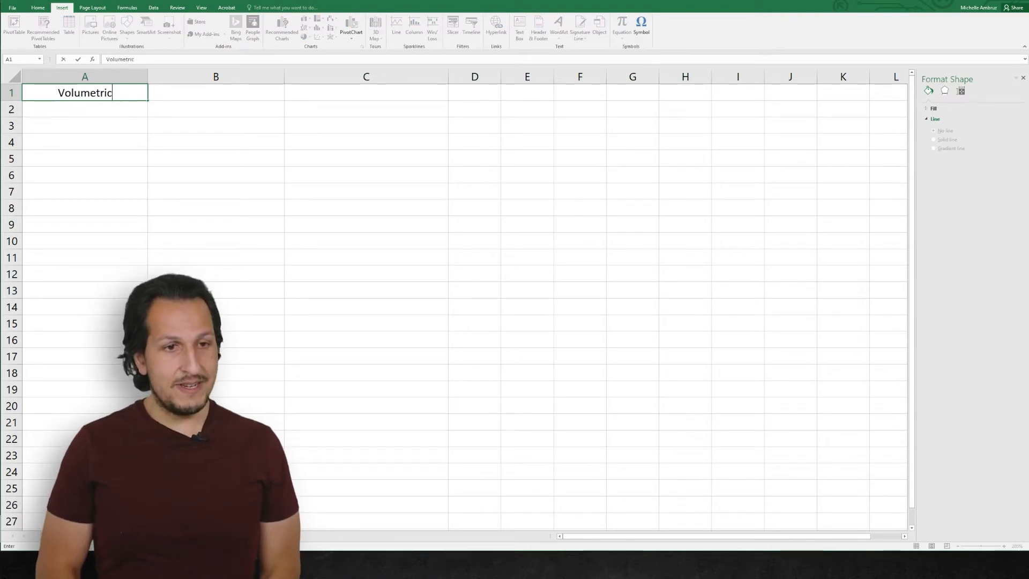
text( Pipet)
key(Return)
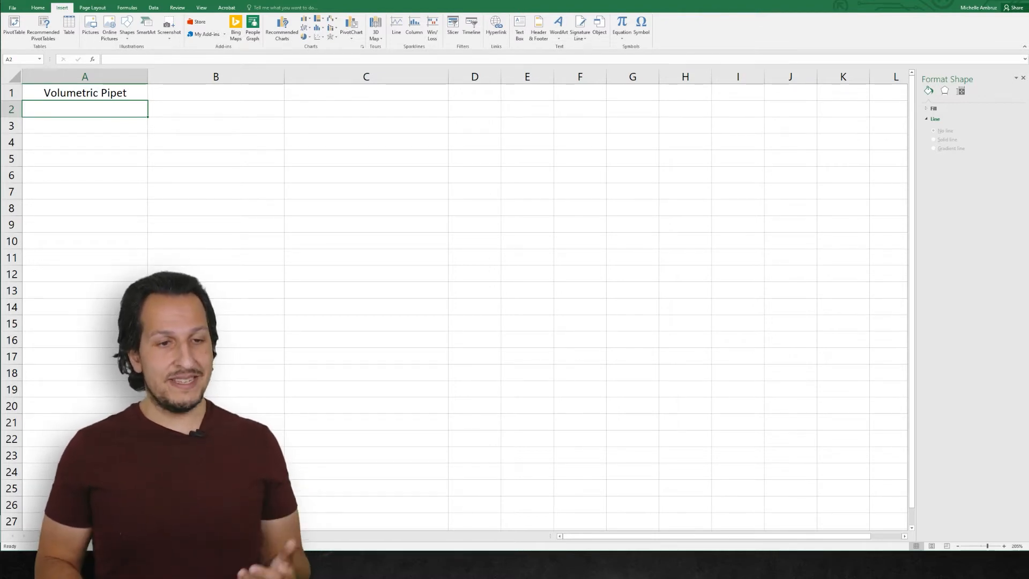
Enter the heading "Graduated Cylinder" in cell A10
key(Down)
key(Down)
key(Down)
key(Down)
key(Down)
key(Down)
key(Down)
key(Down)
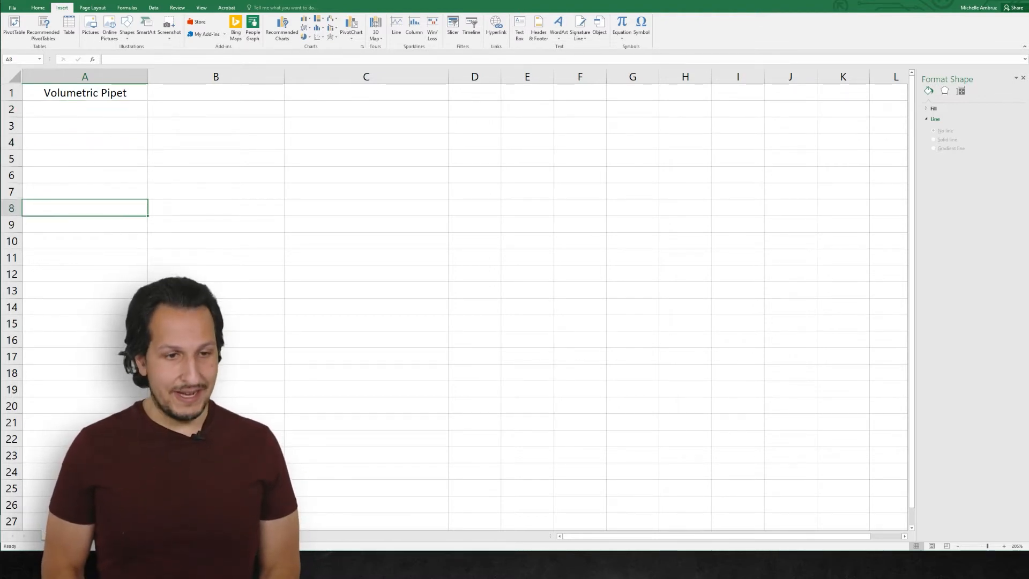
text(Graduate)
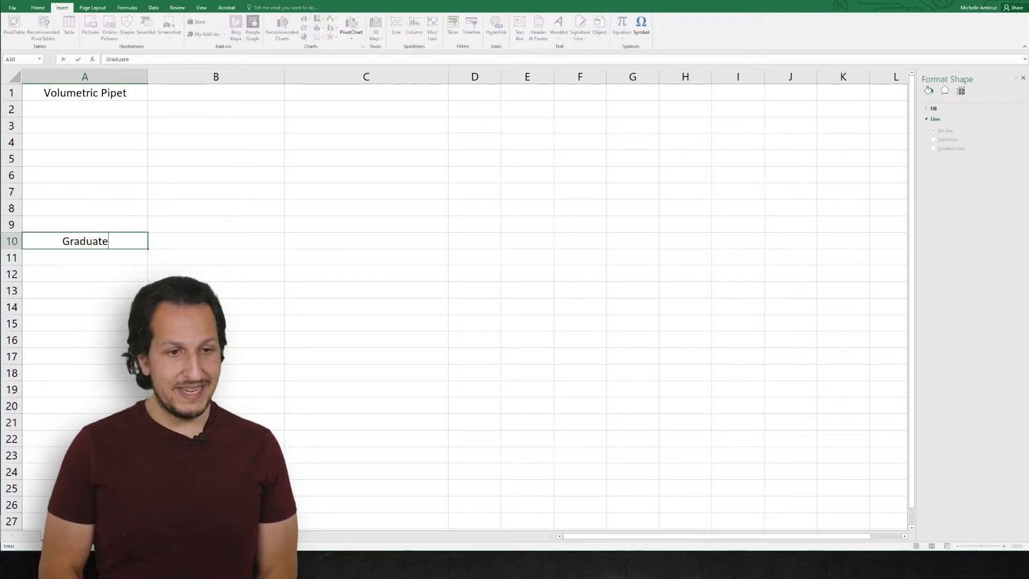
text(d Cylinder)
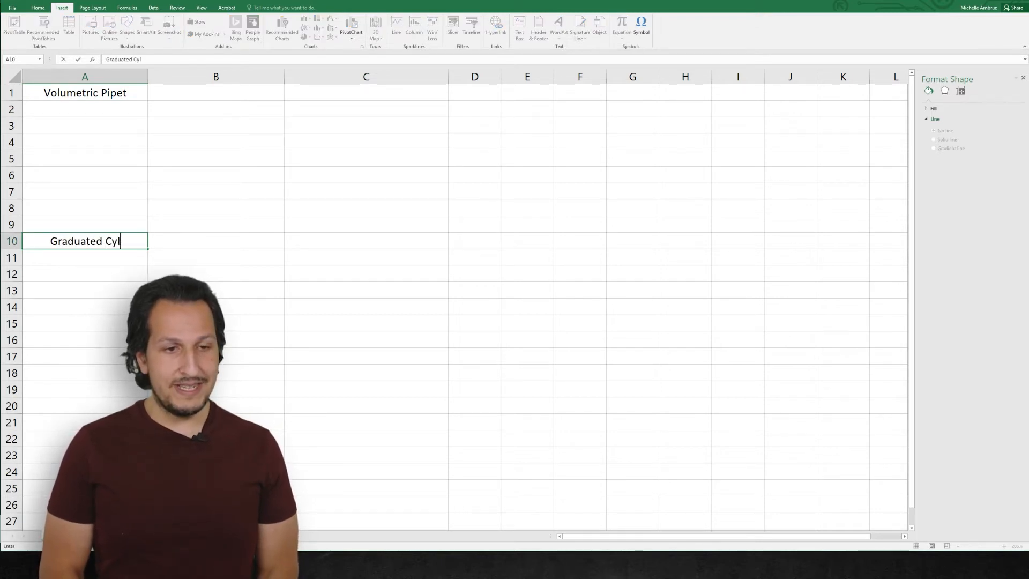
key(Return)
Enter the column headings "Total Volume (mL)" in A2 and "Total Mass (g)" in B2 for the volumetric pipet data
key(Up)
key(Up)
key(Up)
key(Up)
key(Up)
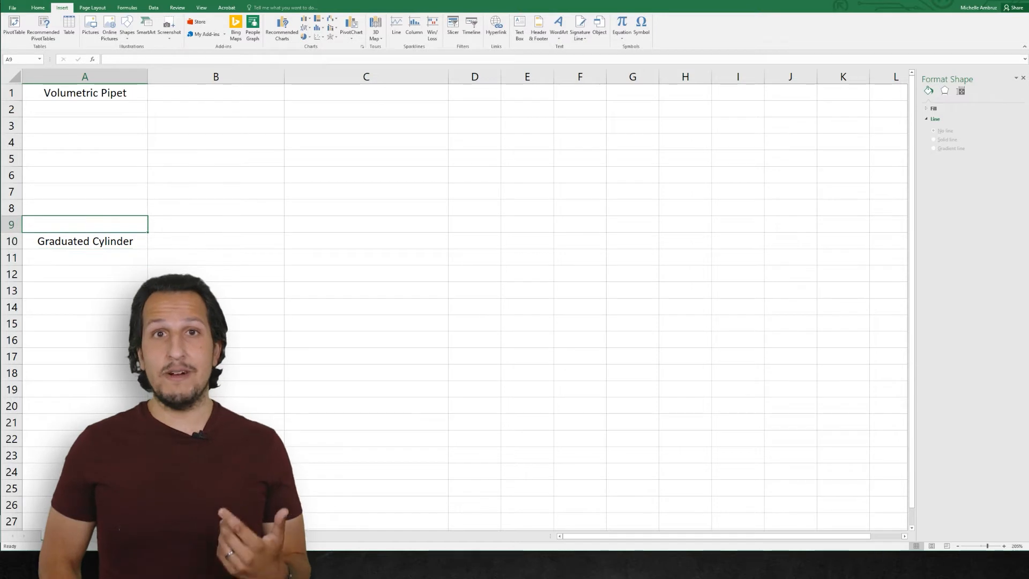
key(Up)
key(Up)
key(Up)
key(Up)
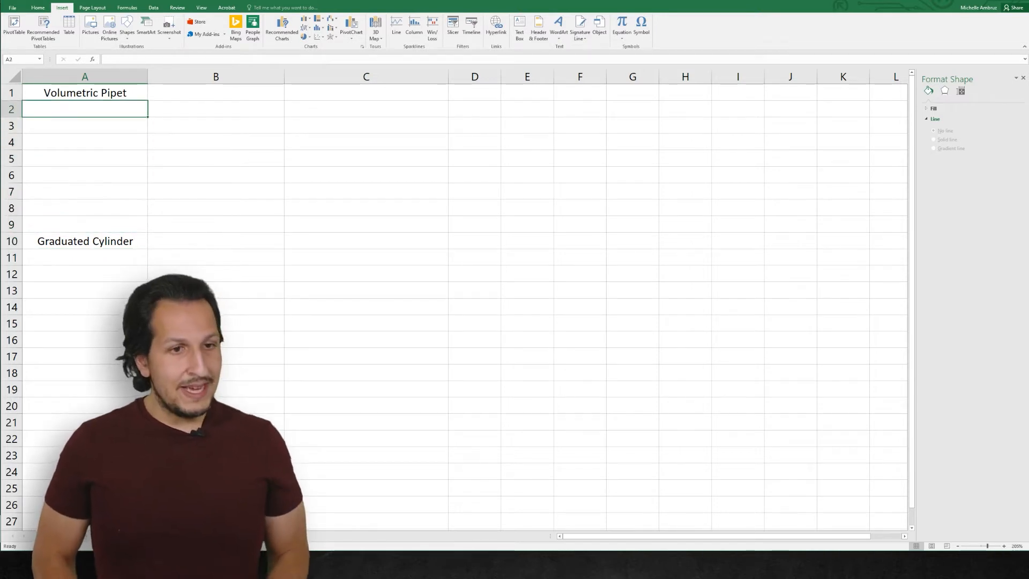
text(To)
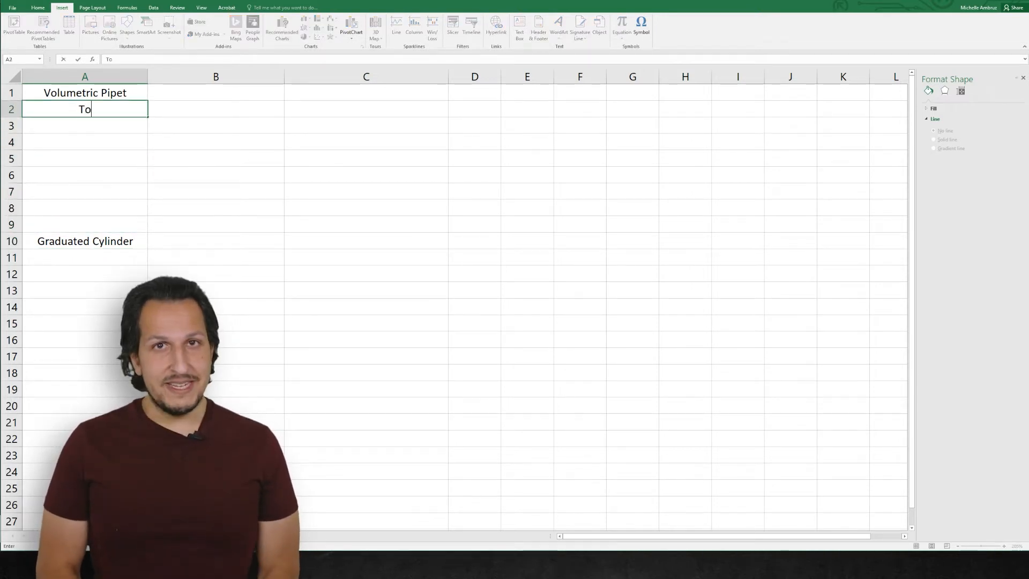
text(tal )
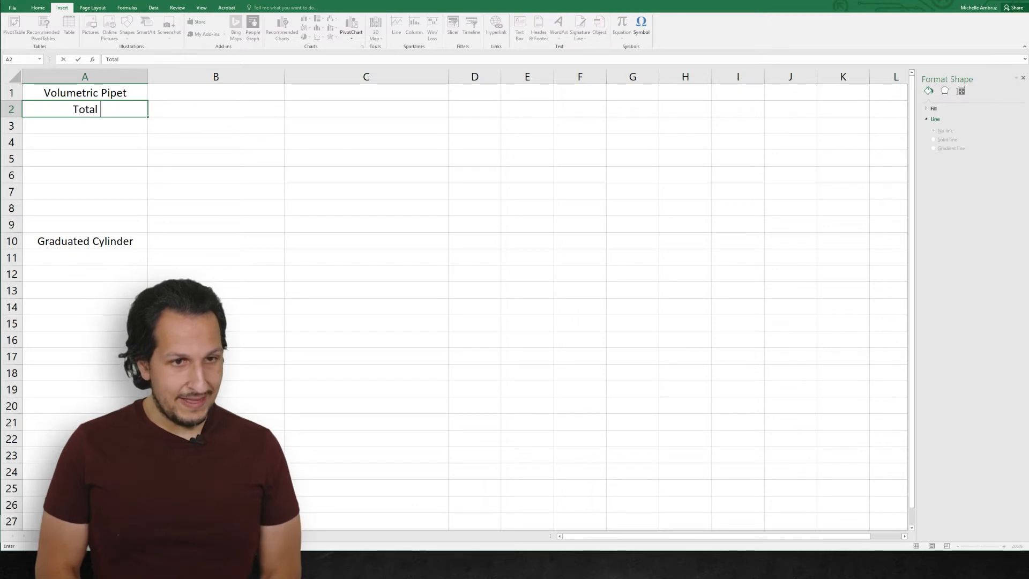
text(Volume (mL))
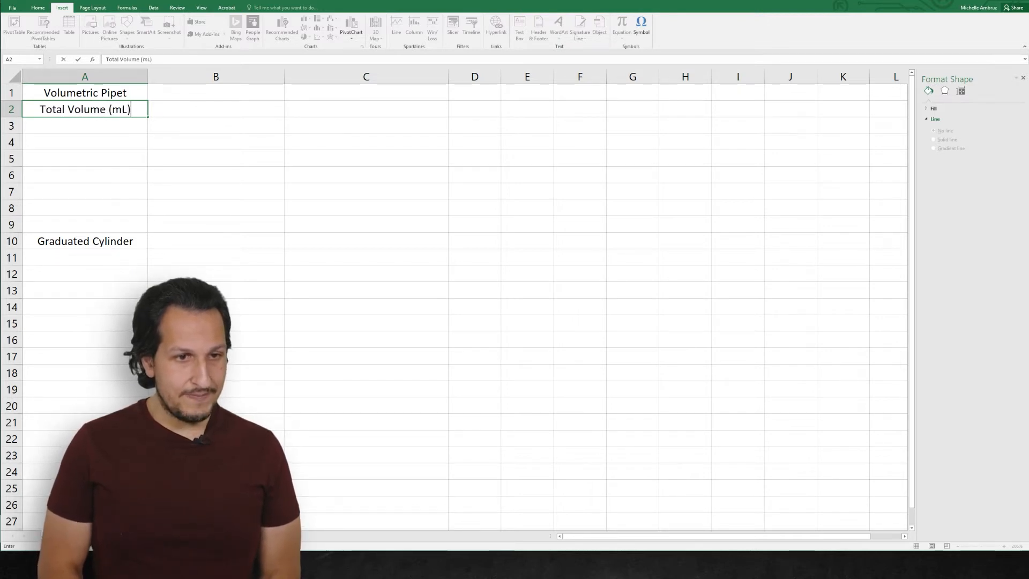
key(Tab)
text(Total M)
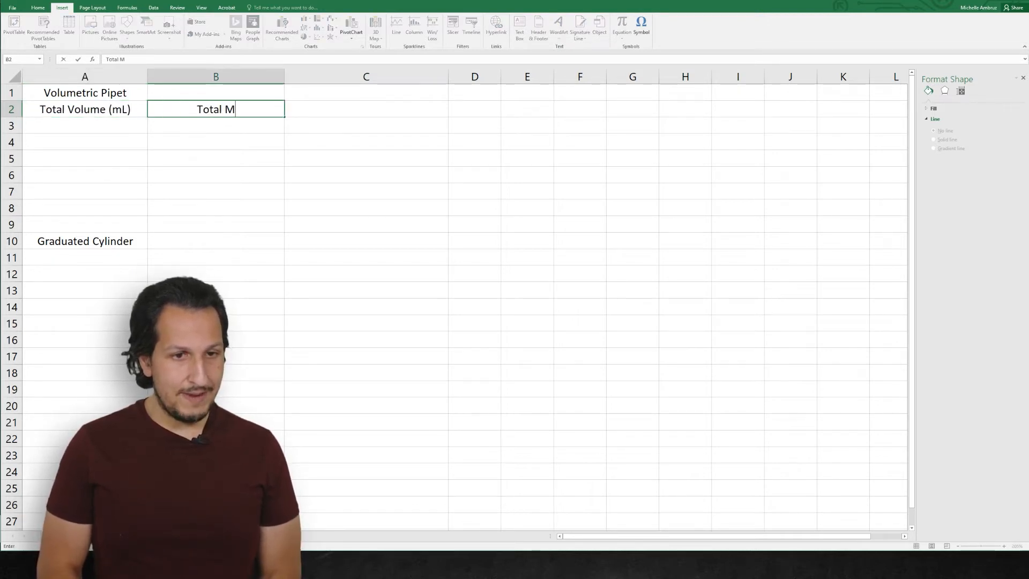
text(ass (g))
key(Return)
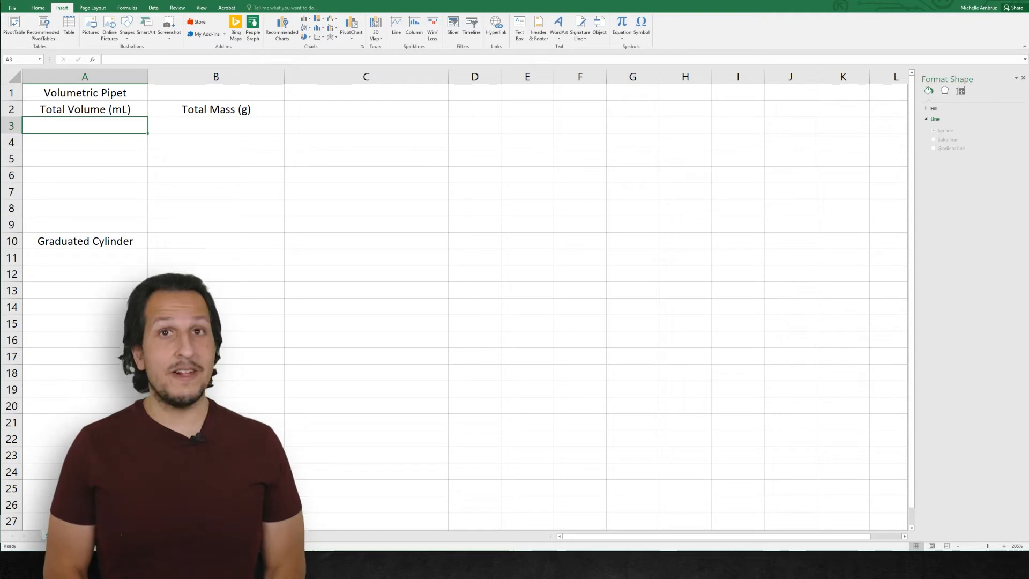
Enter the pipet volumes 10, 20 and 30 in cells A3 to A5
text(10)
key(Return)
text(20)
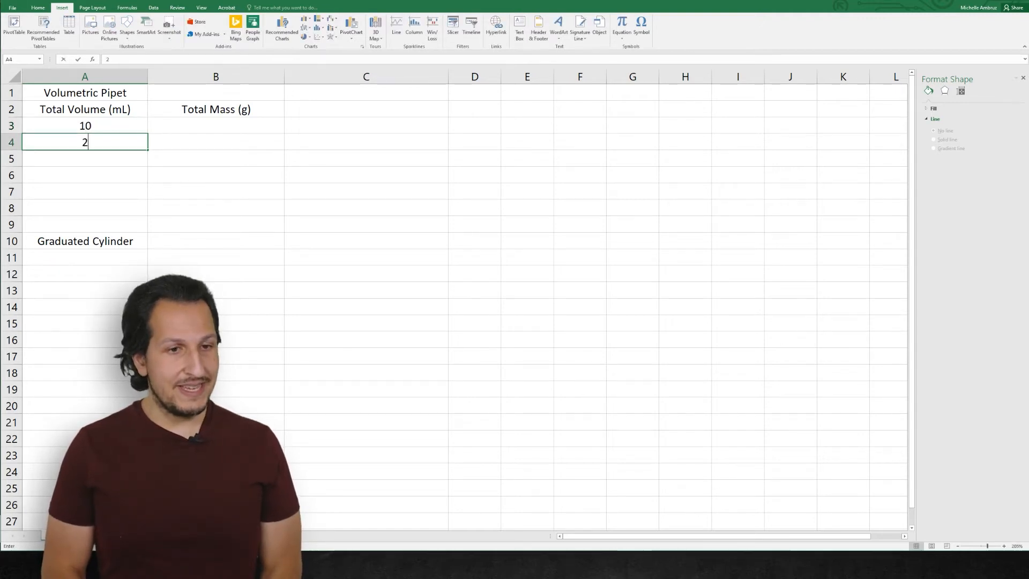
key(Return)
text(30.00)
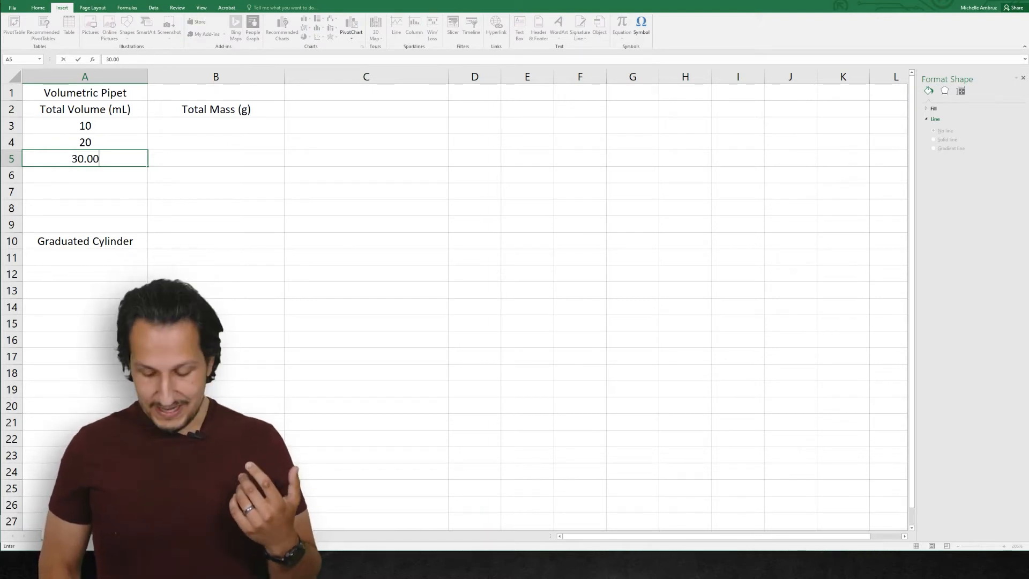
key(Return)
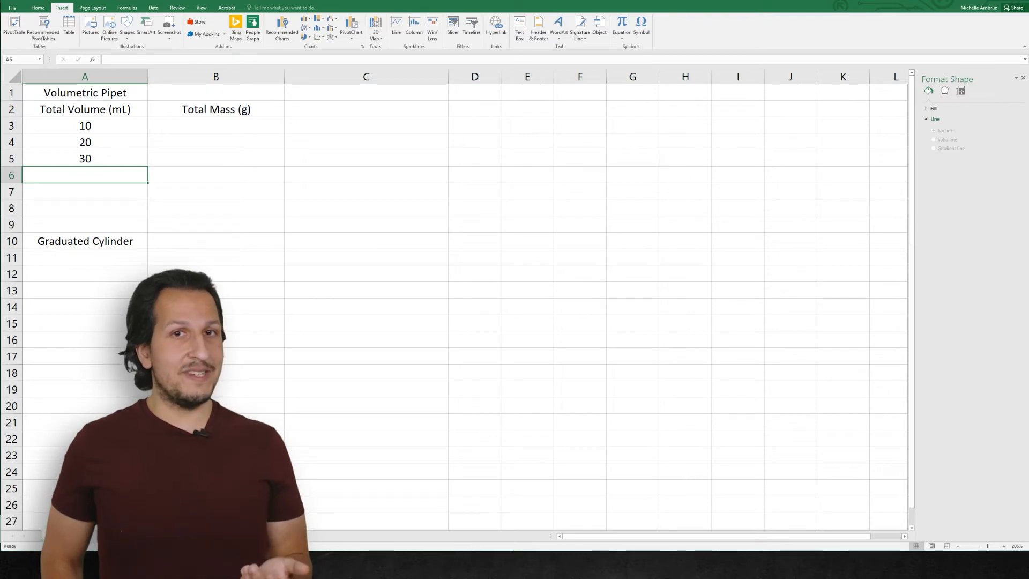
Enter the total masses 9.9268, 19.9650 and 29.7533 in cells B3 to B5
key(Up)
key(Up)
key(Up)
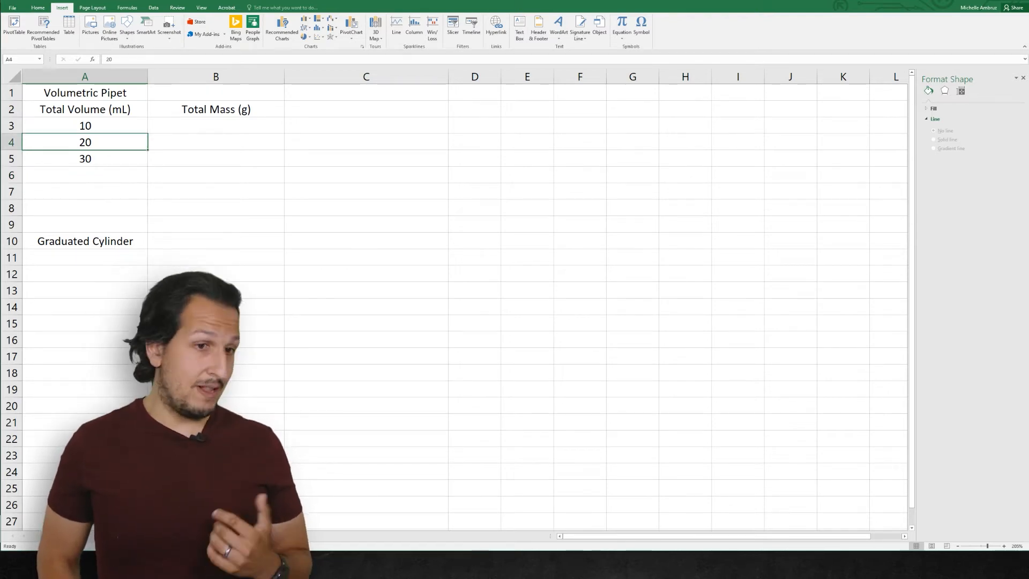
key(Right)
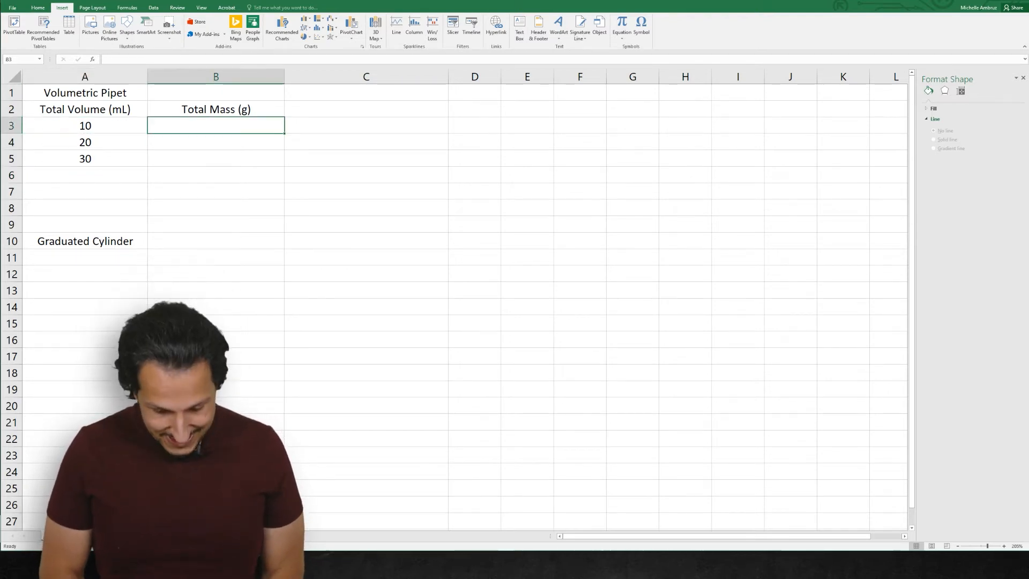
text(8)
key(BackSpace)
text(9.)
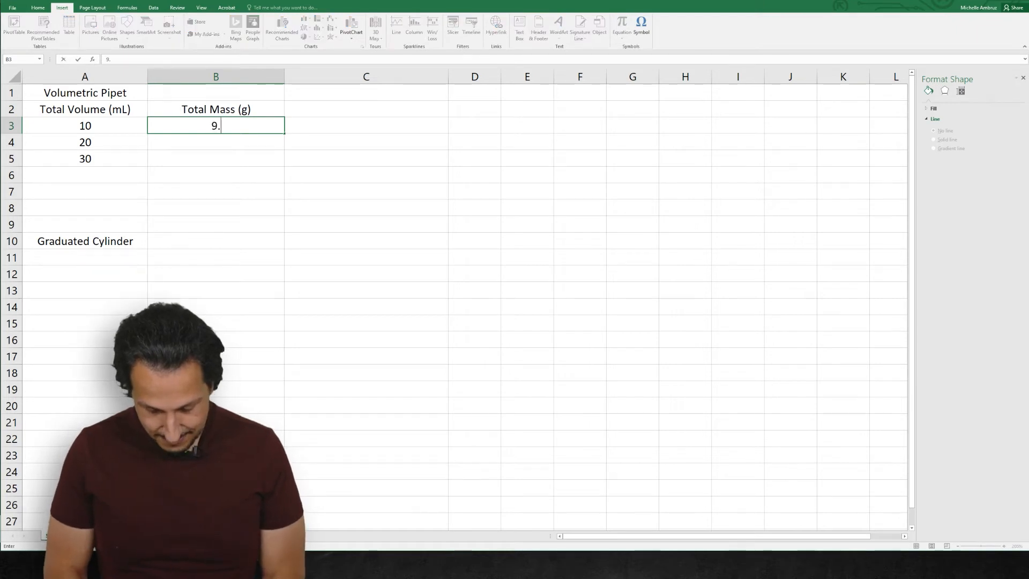
text(9)
text(268)
key(Return)
text(19.9650)
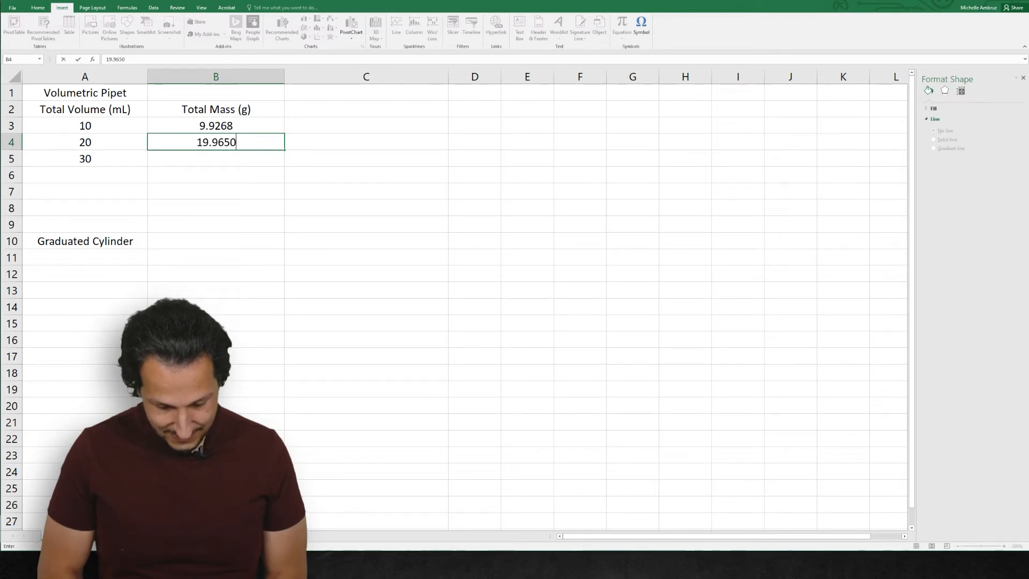
key(Return)
text(29)
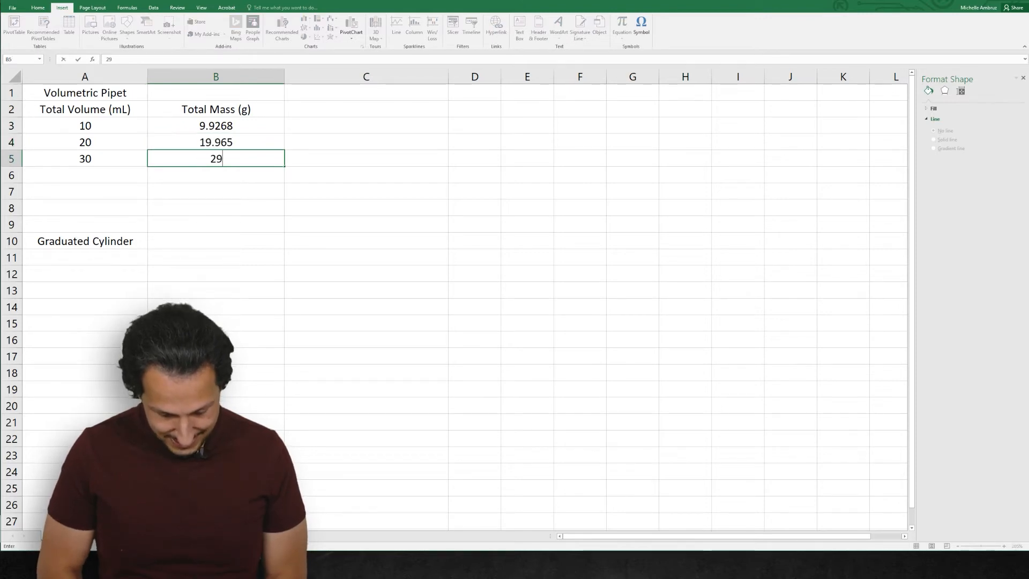
text(.7533)
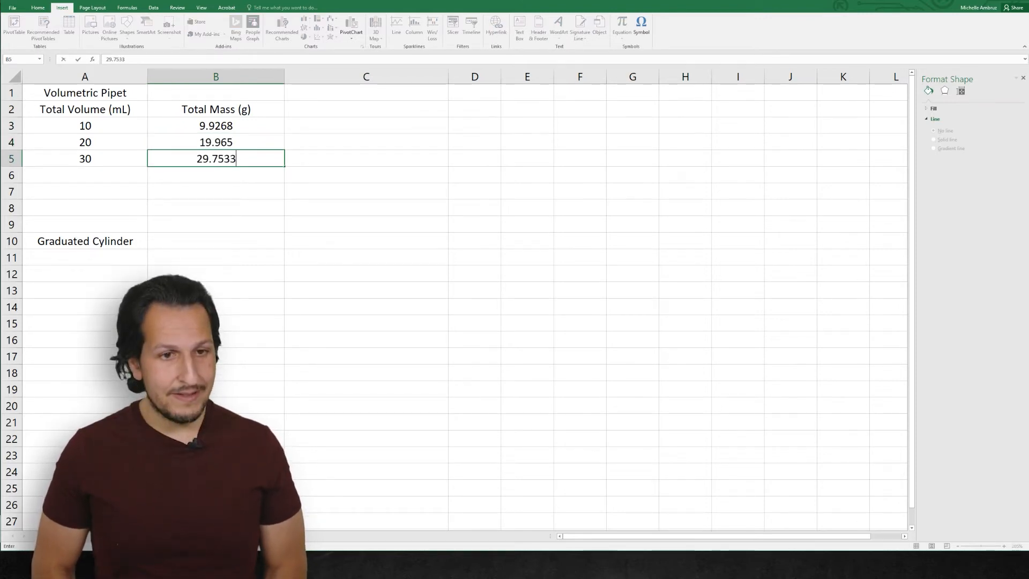
key(Return)
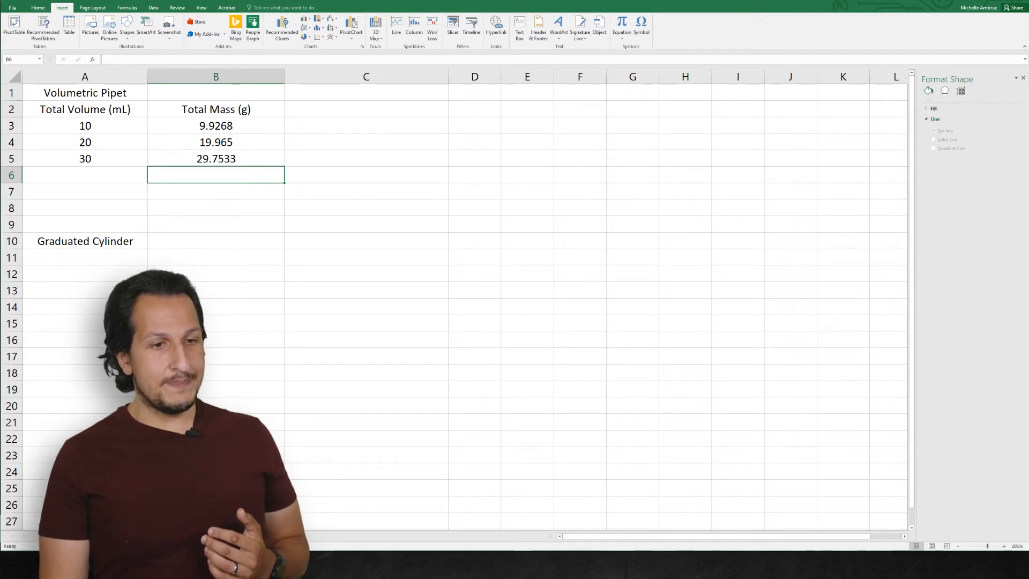
Insert a markers-only scatter chart of the volume and mass data in A3:B5
drag(85, 126, 216, 158)
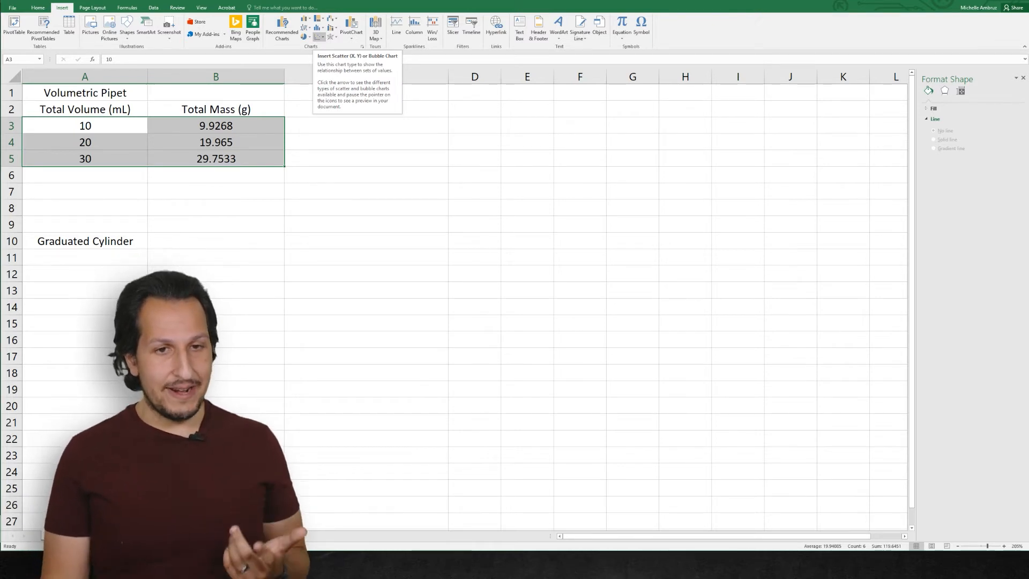
click(320, 37)
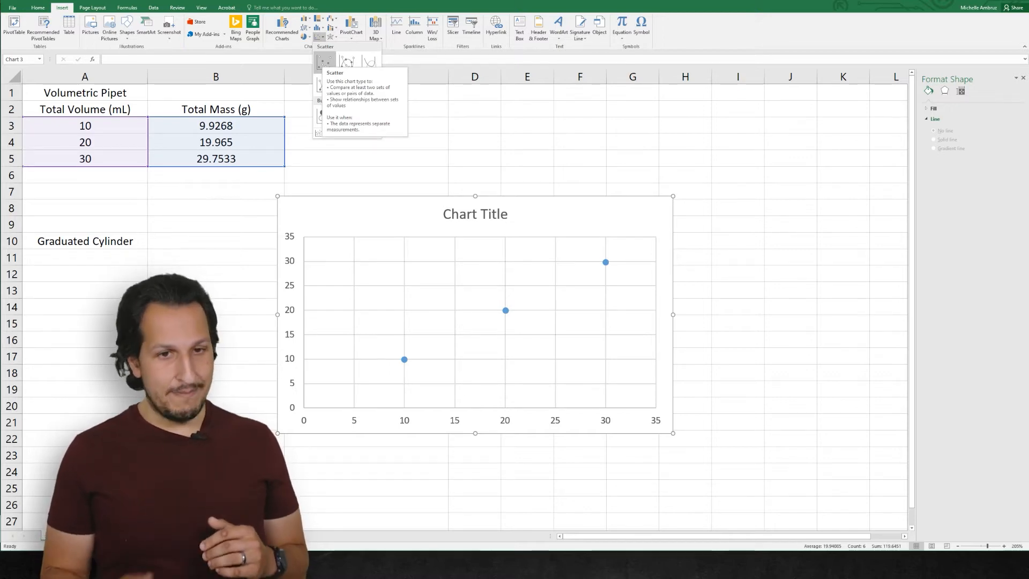
click(324, 62)
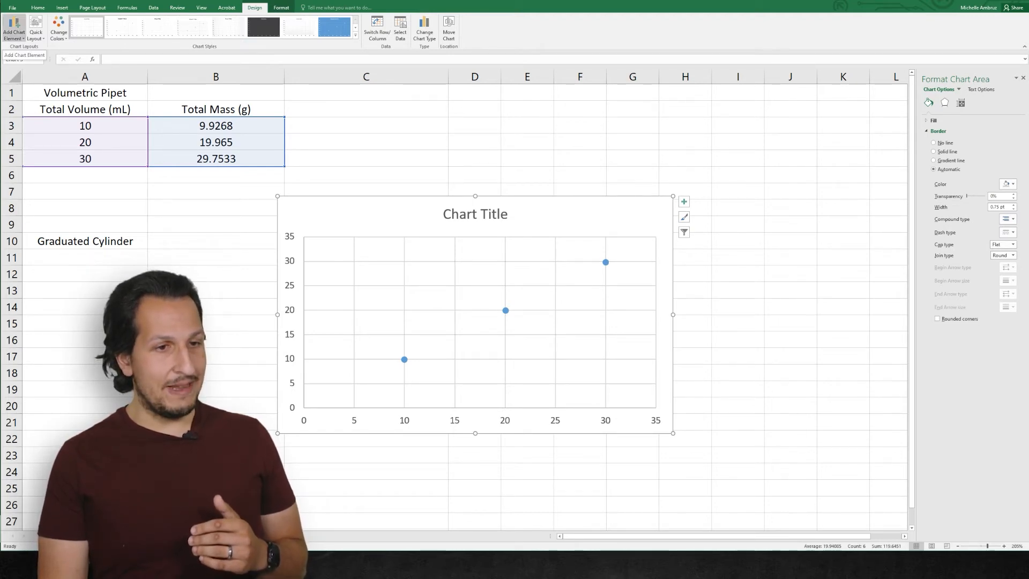
Add primary horizontal and primary vertical axis titles to the scatter chart
click(14, 29)
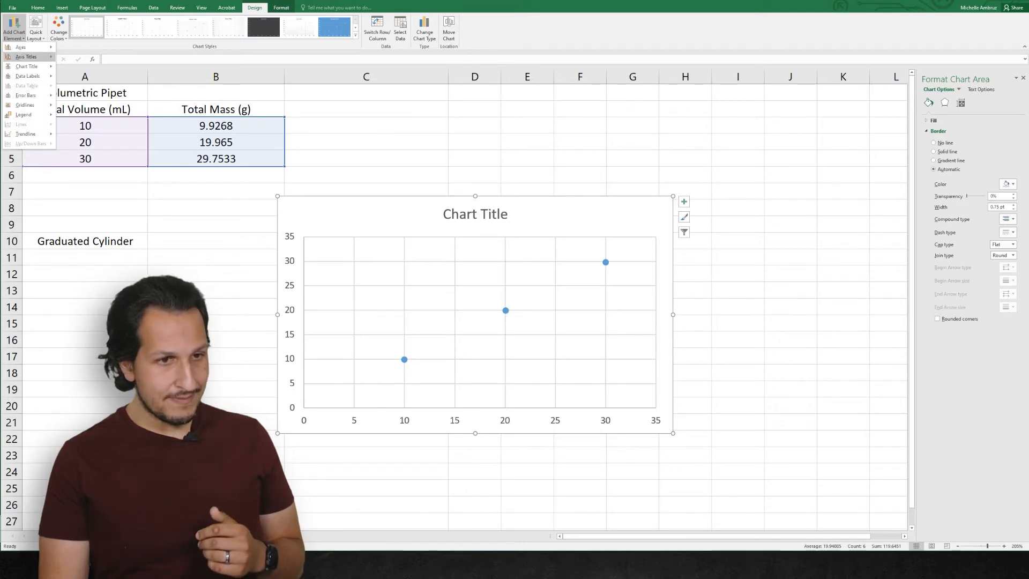
mouse_move(26, 56)
click(97, 61)
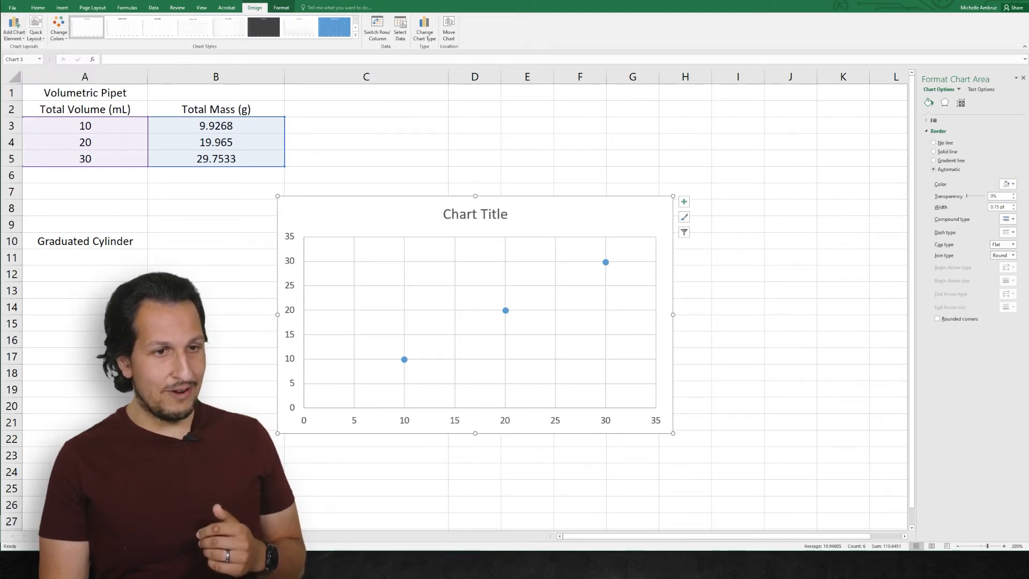
click(14, 30)
mouse_move(27, 56)
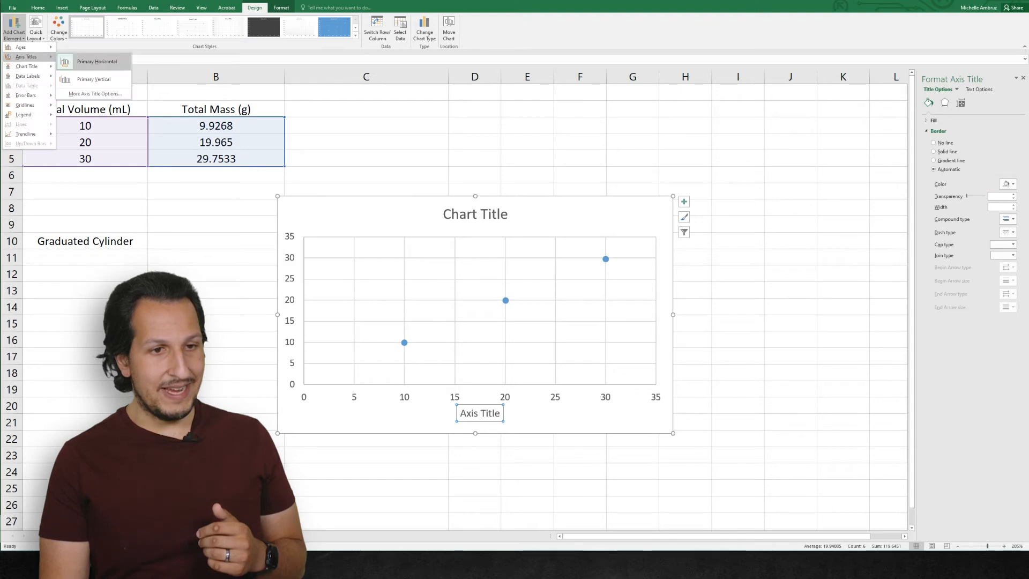
click(85, 77)
Change the chart's horizontal axis title to "Total Volume (mL)"
click(489, 412)
triple_click(490, 412)
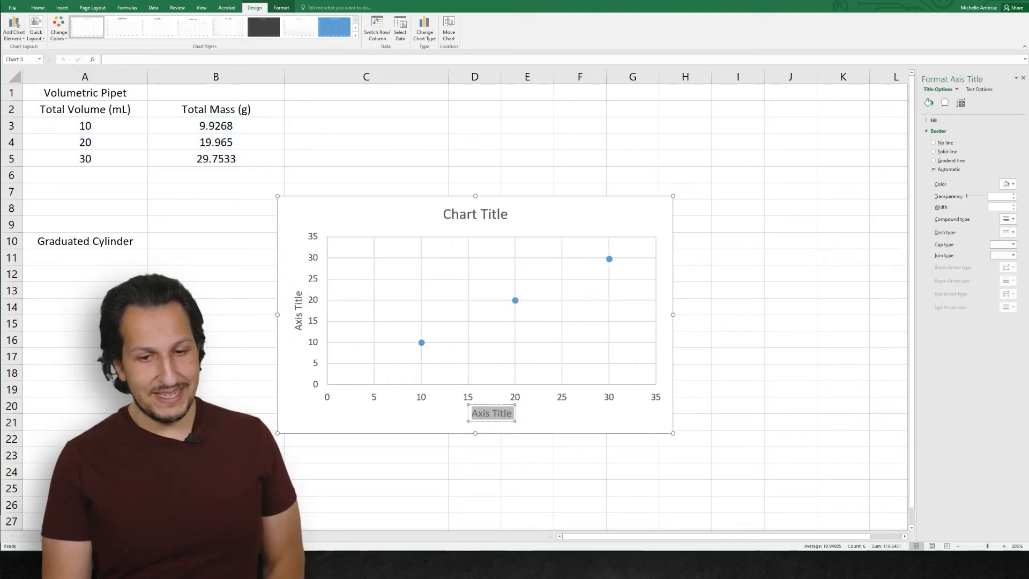
text(T)
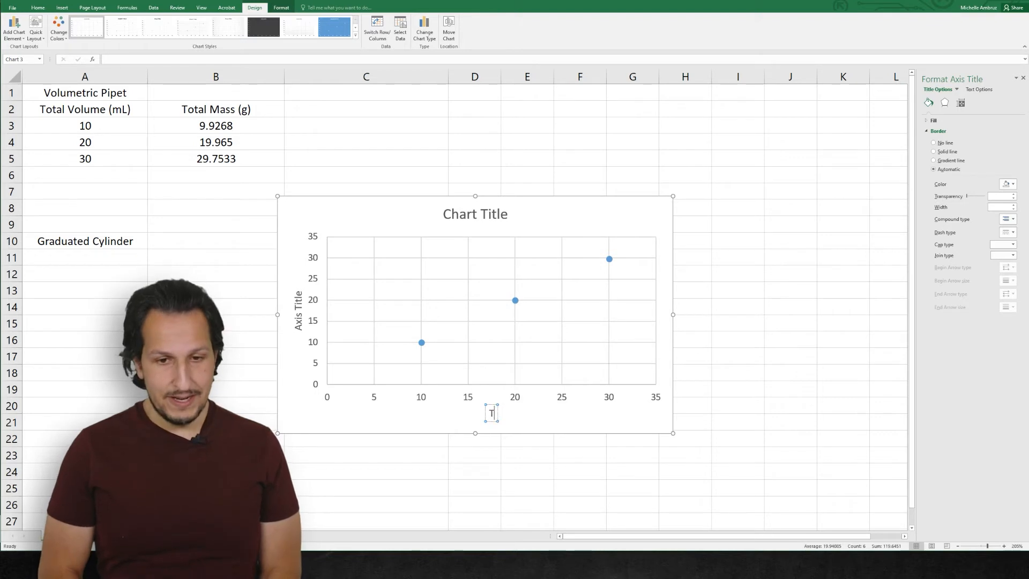
text(otal Volum)
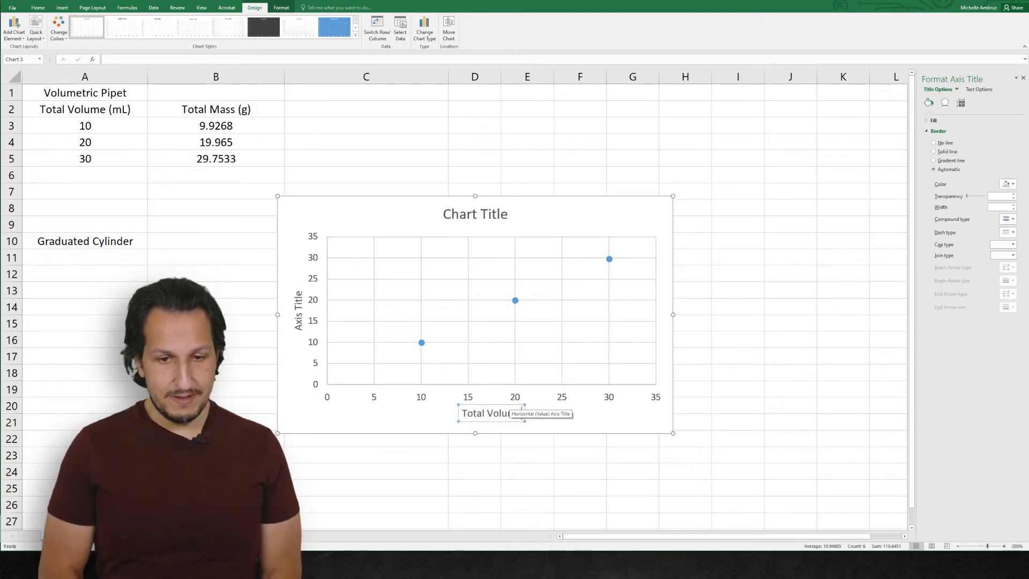
text(e (mL))
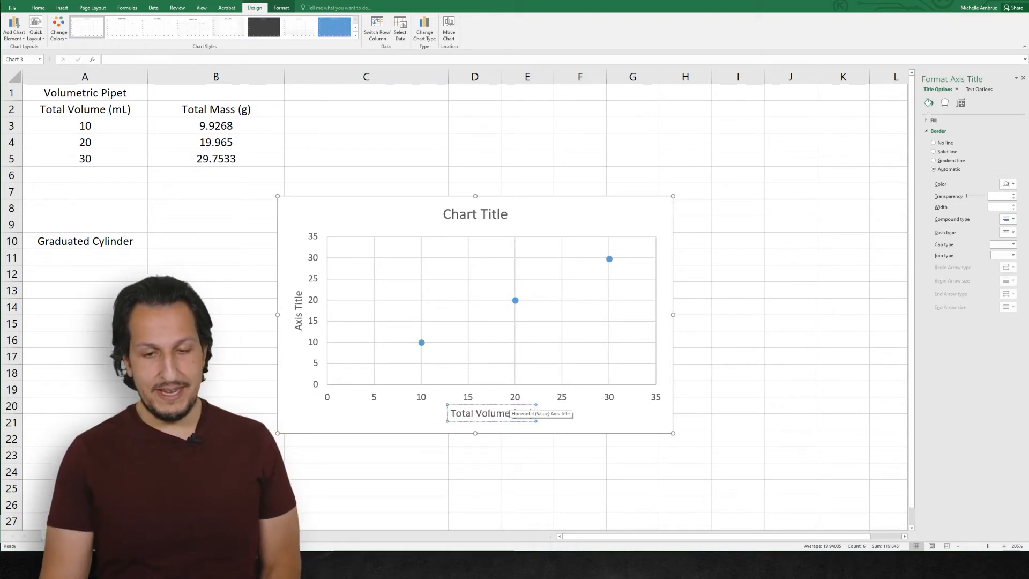
Change the scatter chart's vertical axis title to "Total Mass (g)"
click(299, 312)
click(298, 312)
drag(298, 312, 299, 332)
key(BackSpace)
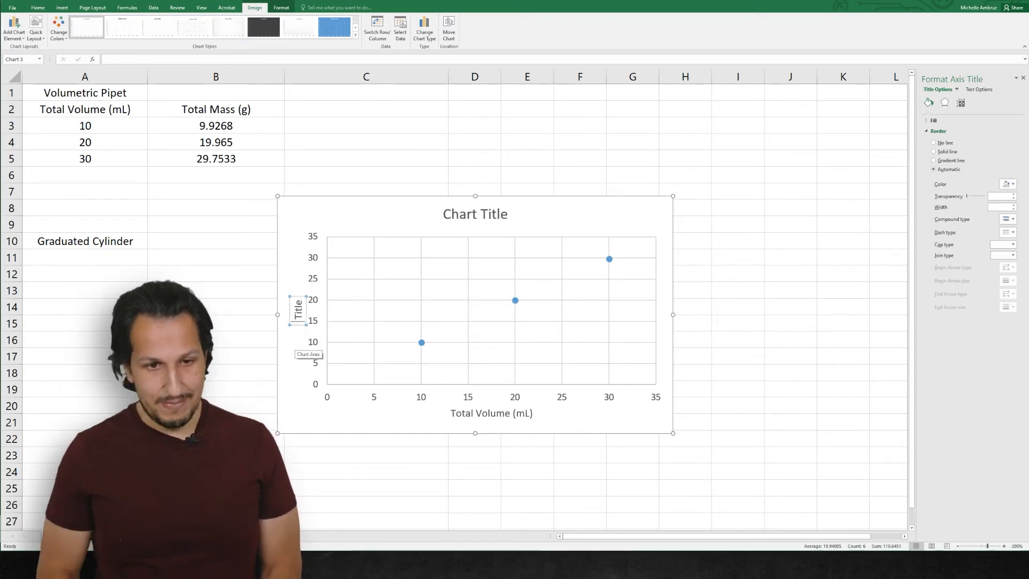
double_click(299, 311)
text(Tota)
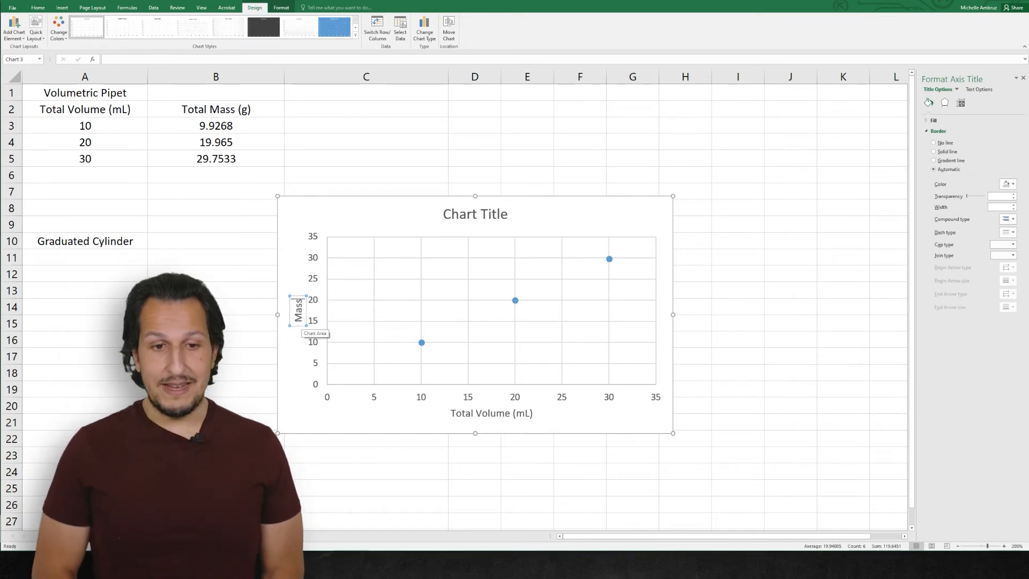
text(l Mass (g))
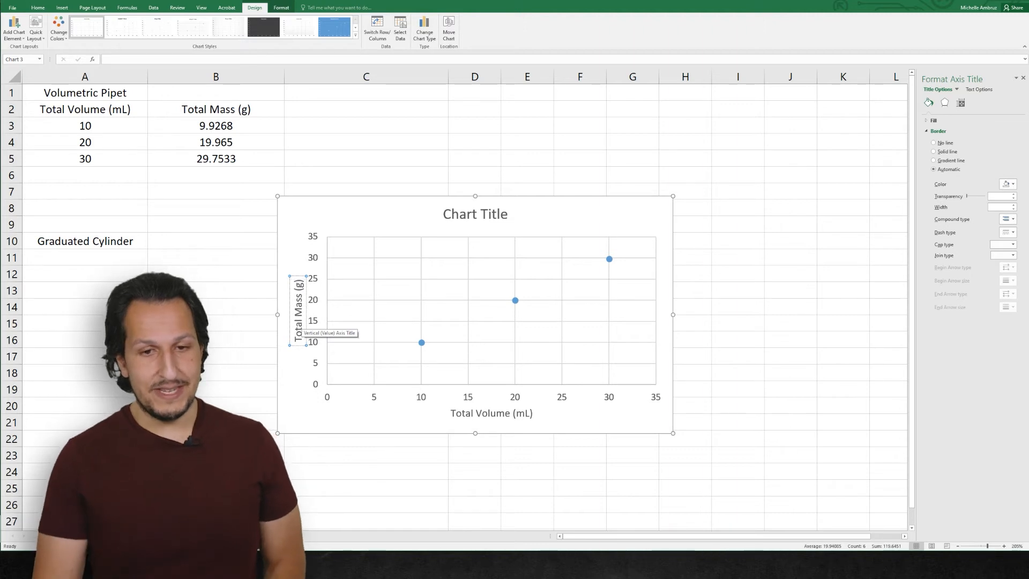
Change the chart title to "Determination of the density of water using a volumetric pipet"
click(476, 214)
triple_click(481, 214)
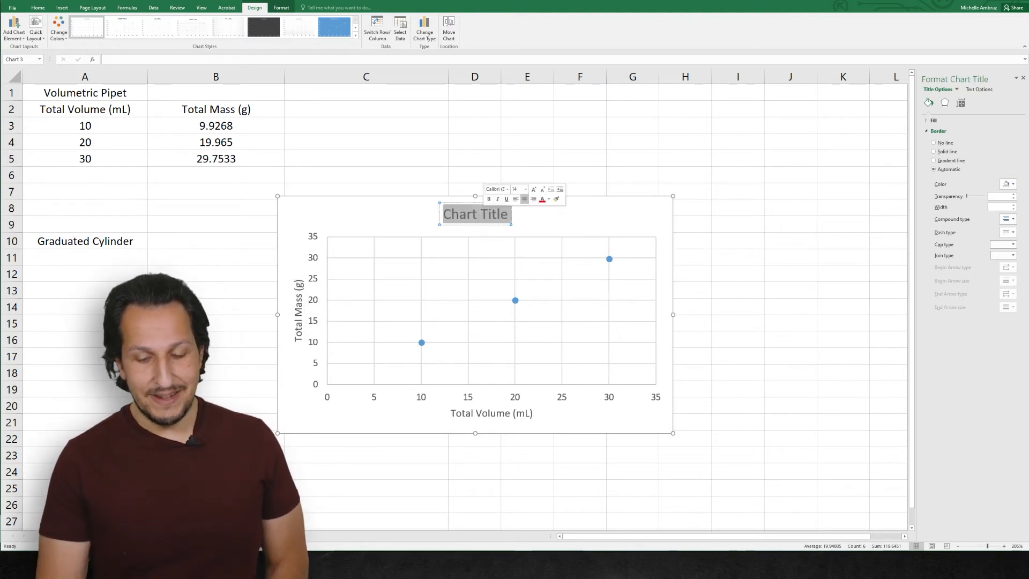
key(BackSpace)
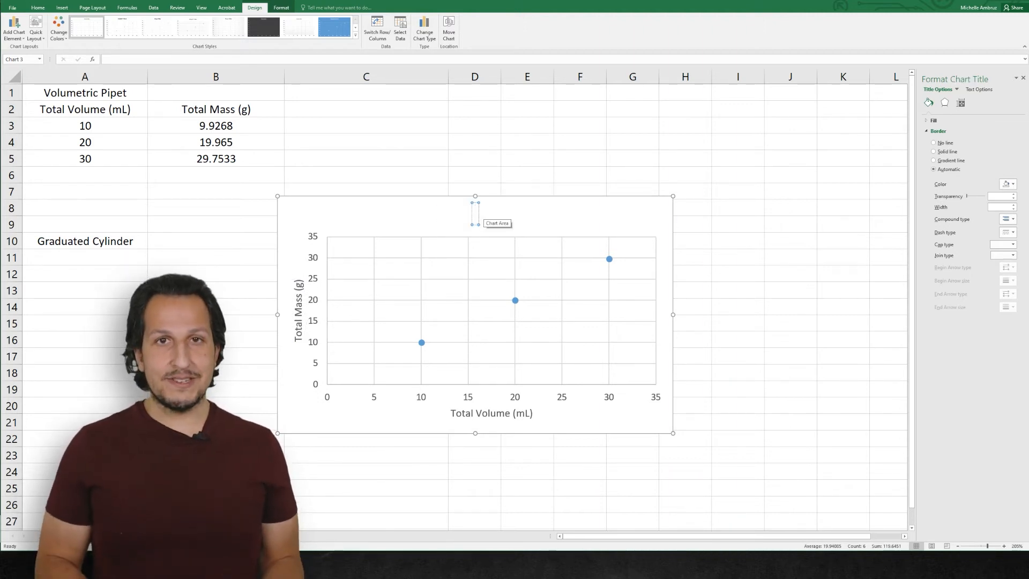
text(Determination)
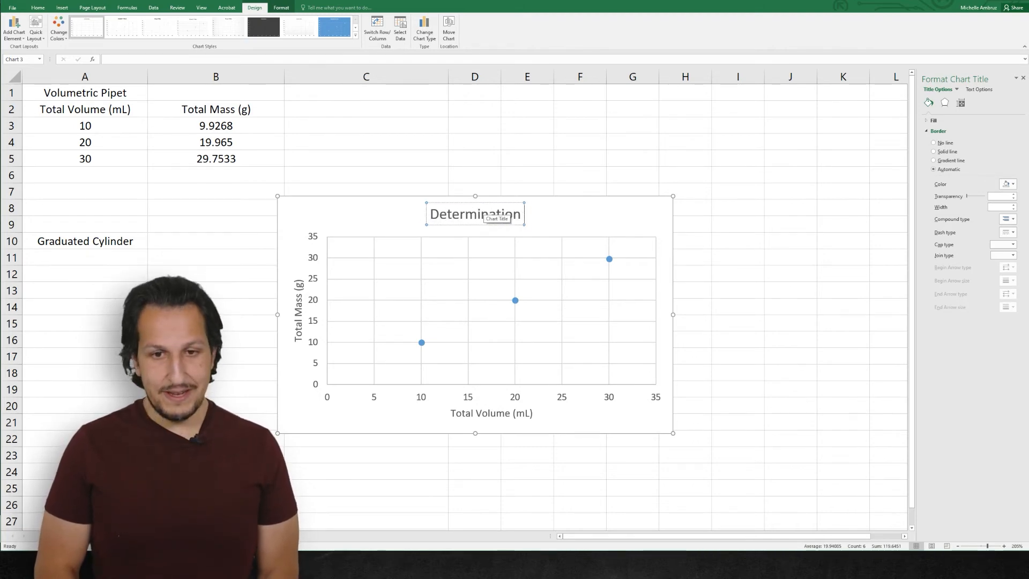
text( of the densit)
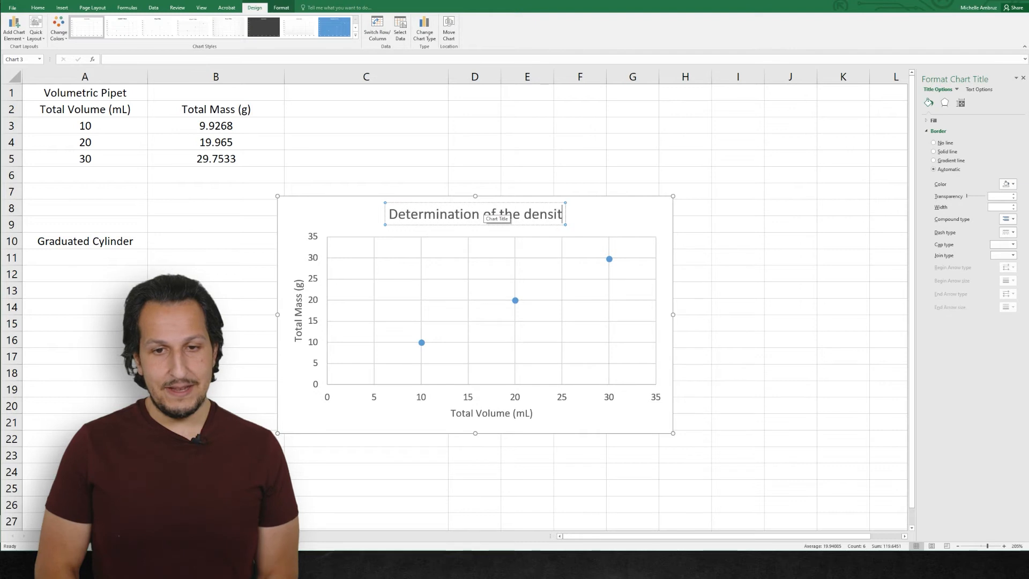
text(y of water using a grad)
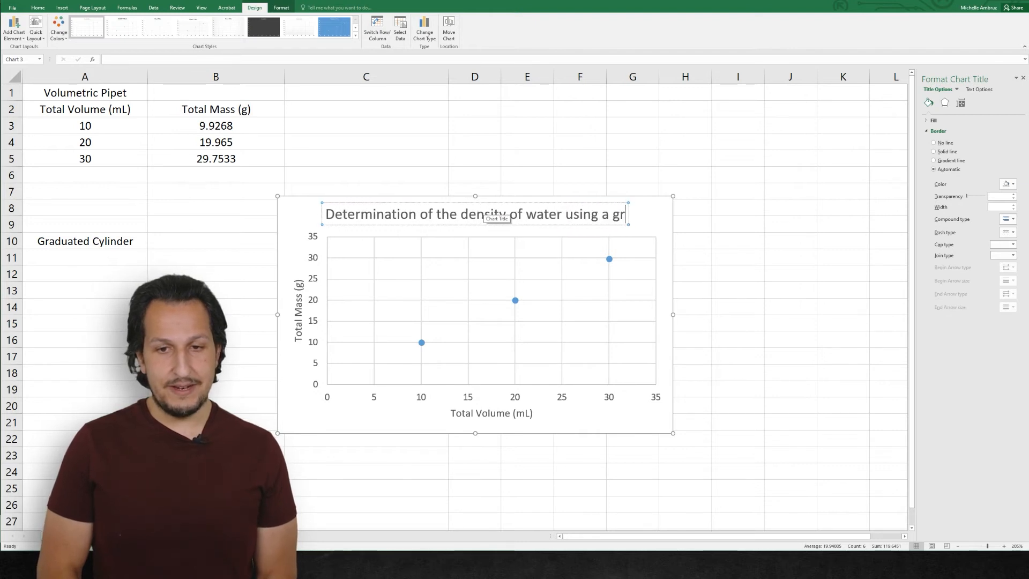
key(BackSpace)
key(BackSpace)
key(BackSpace)
key(BackSpace)
text(volumetric plup)
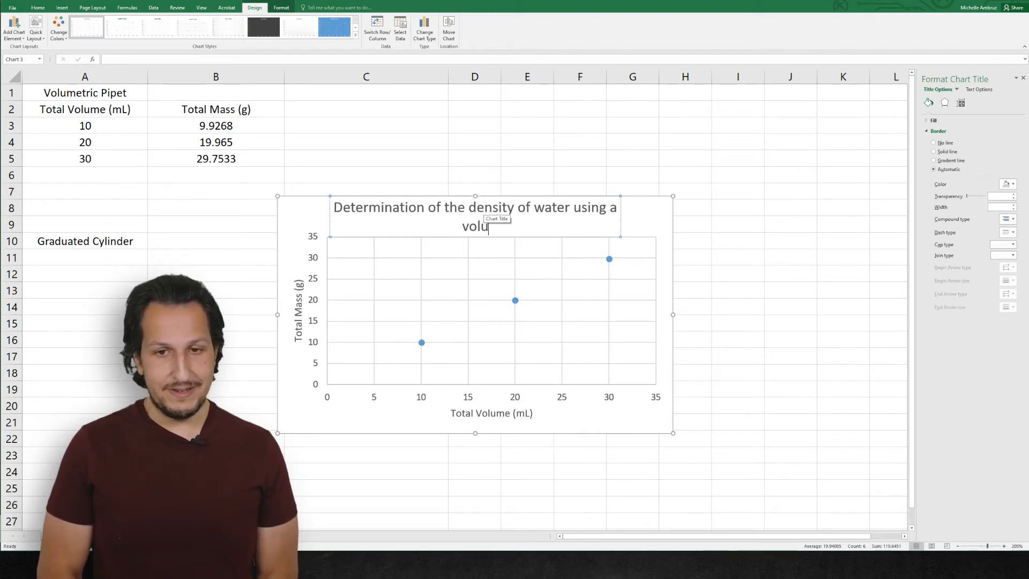
key(BackSpace)
key(BackSpace)
key(BackSpace)
text(ipet)
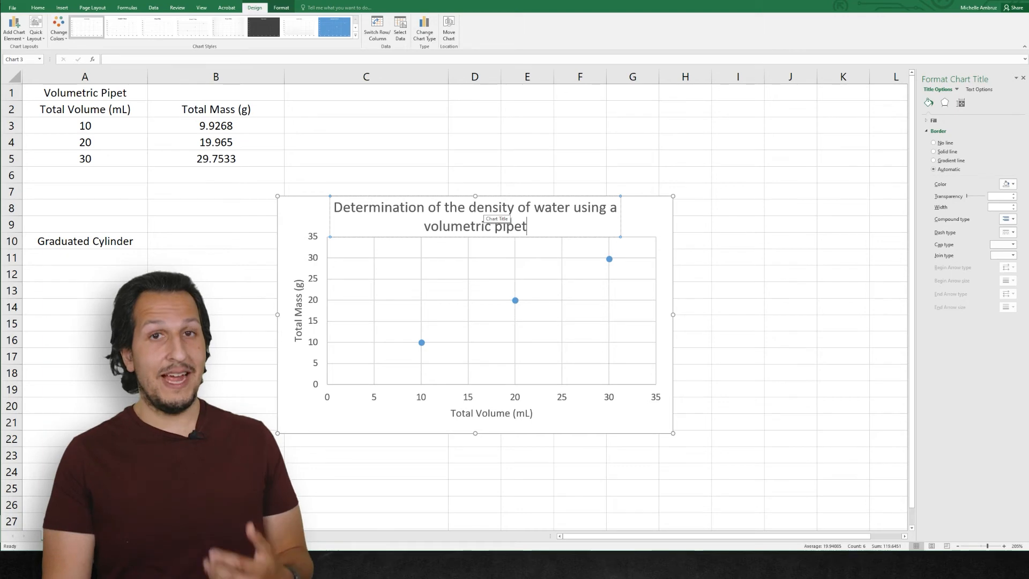
Add a linear trendline to the data series, displaying its equation and R-squared value, and move that label above the plot area beside the title
click(515, 300)
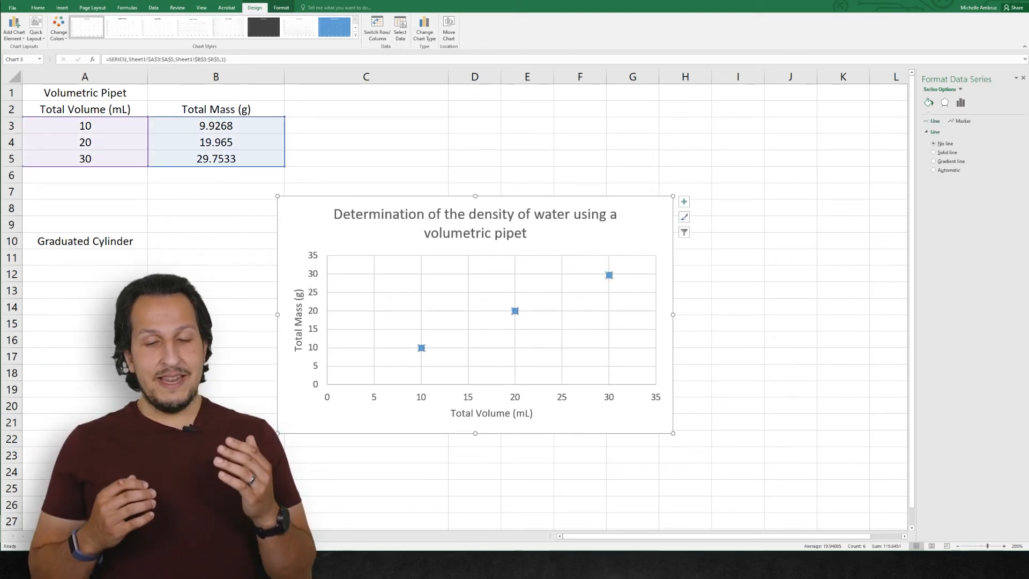
right_click(514, 312)
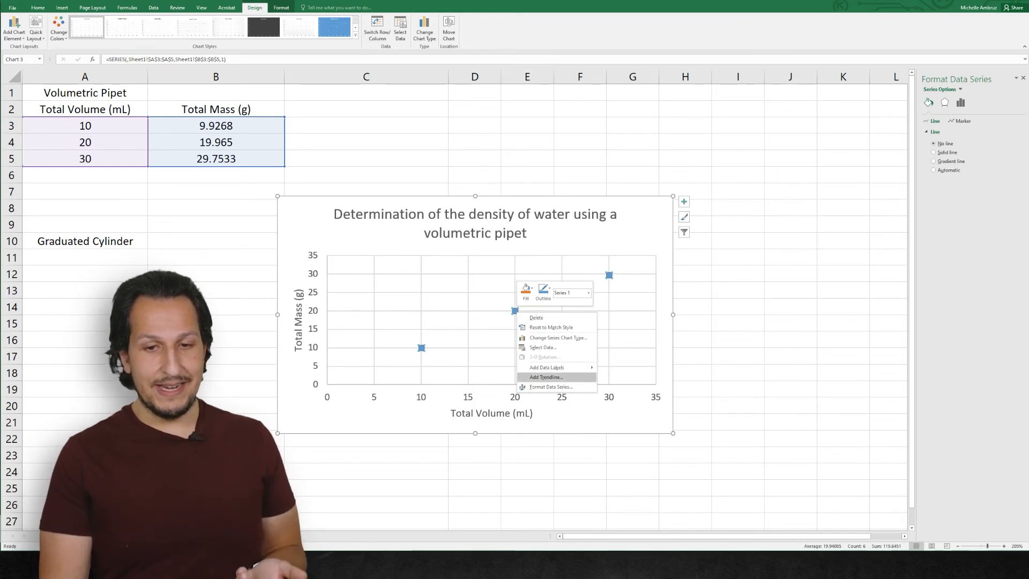
click(545, 376)
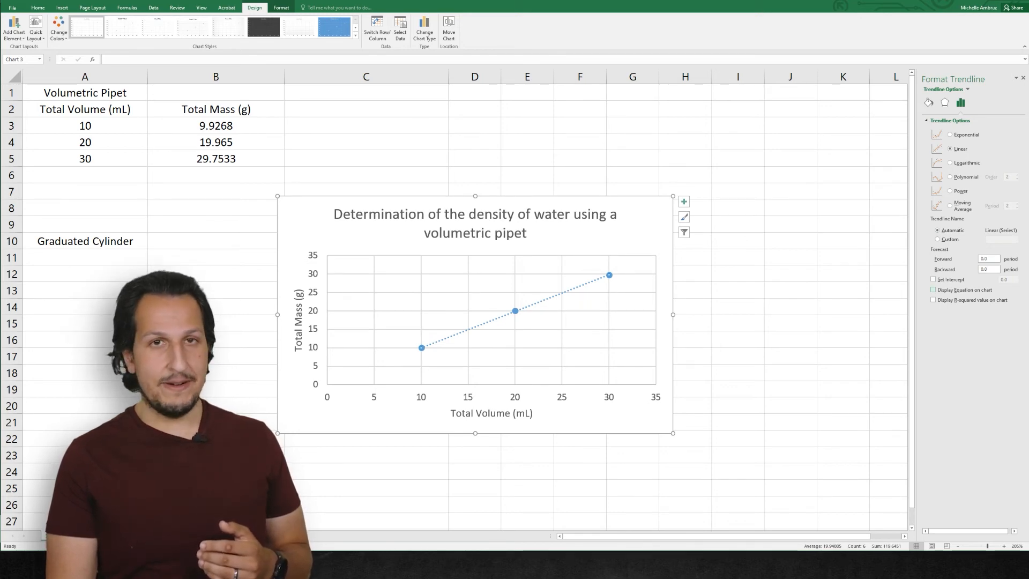
click(934, 290)
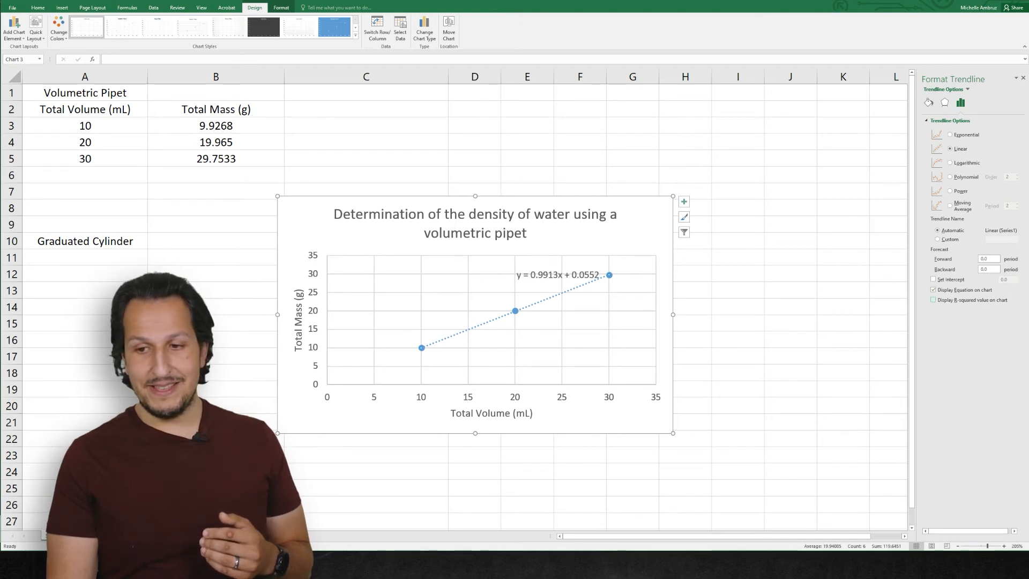
click(934, 300)
drag(557, 276, 614, 238)
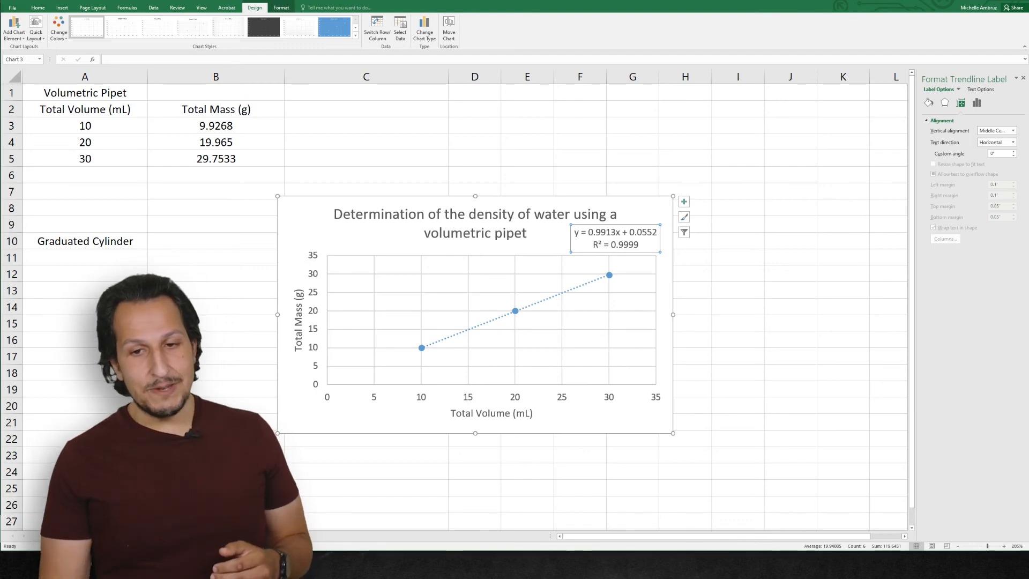
Move the chart up beside the pipet data in columns D to K and move the Graduated Cylinder heading to cell A18
drag(638, 207, 830, 99)
click(85, 225)
click(85, 241)
drag(64, 248, 65, 380)
Copy the pipet data below with columns swapped: the volumes to B7:B9 and the masses to A7:A9
drag(85, 125, 84, 159)
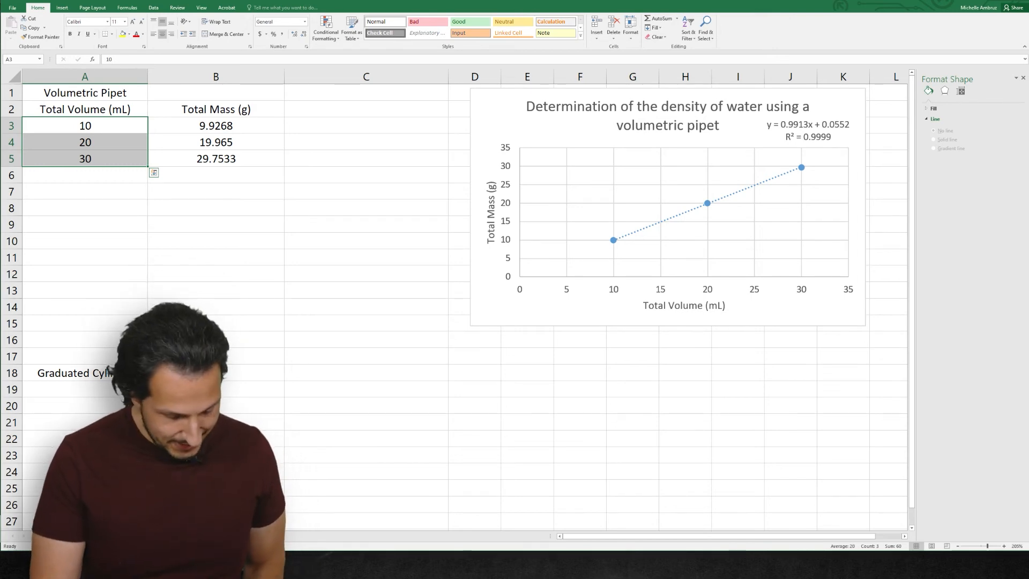
key(ctrl+c)
click(216, 192)
key(ctrl+v)
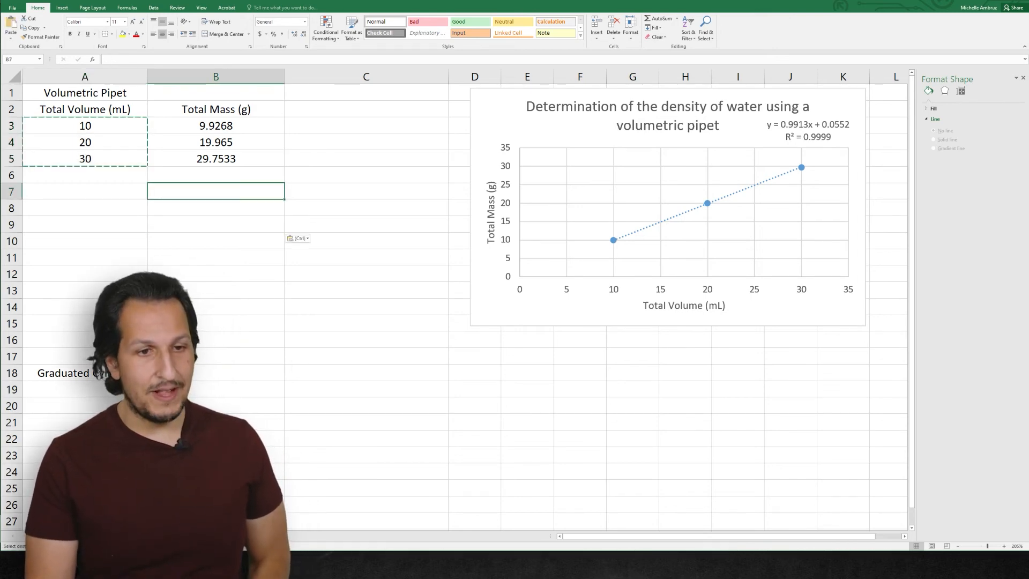
drag(215, 126, 216, 159)
key(ctrl+c)
click(85, 192)
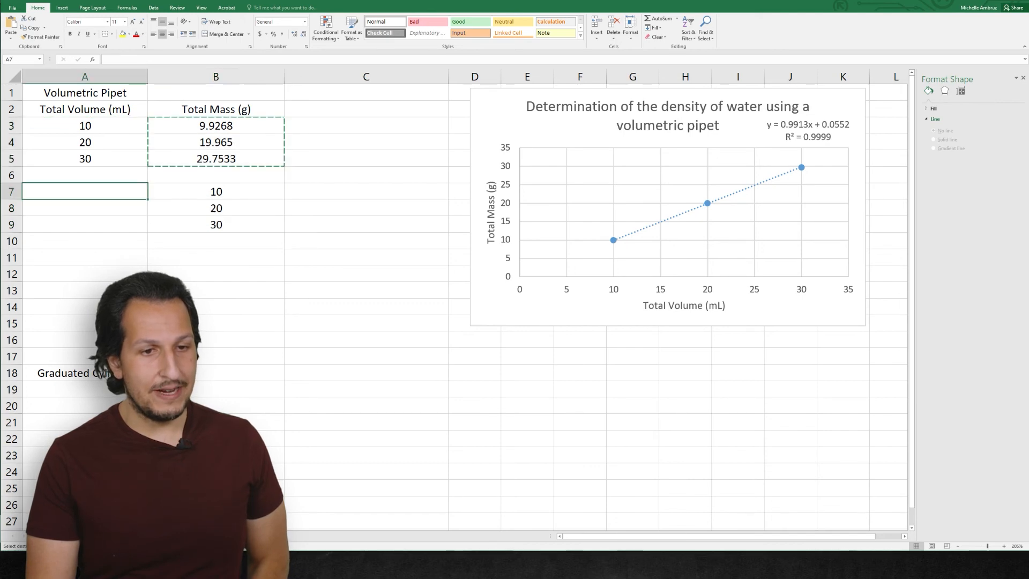
key(ctrl+v)
Insert a markers-only scatter chart of the swapped data in A7:B9 and place it just below the first chart
drag(84, 191, 216, 224)
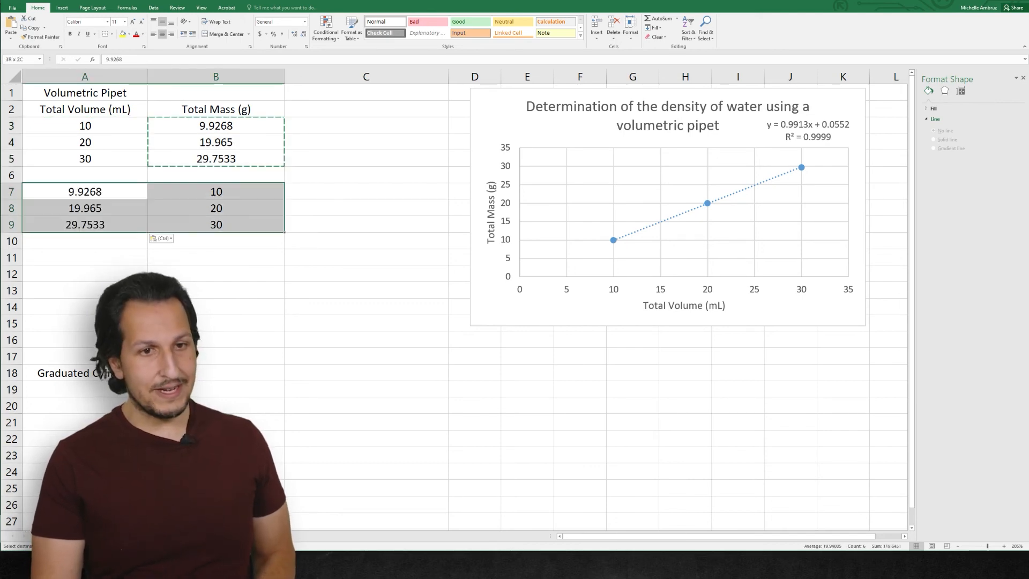
click(63, 7)
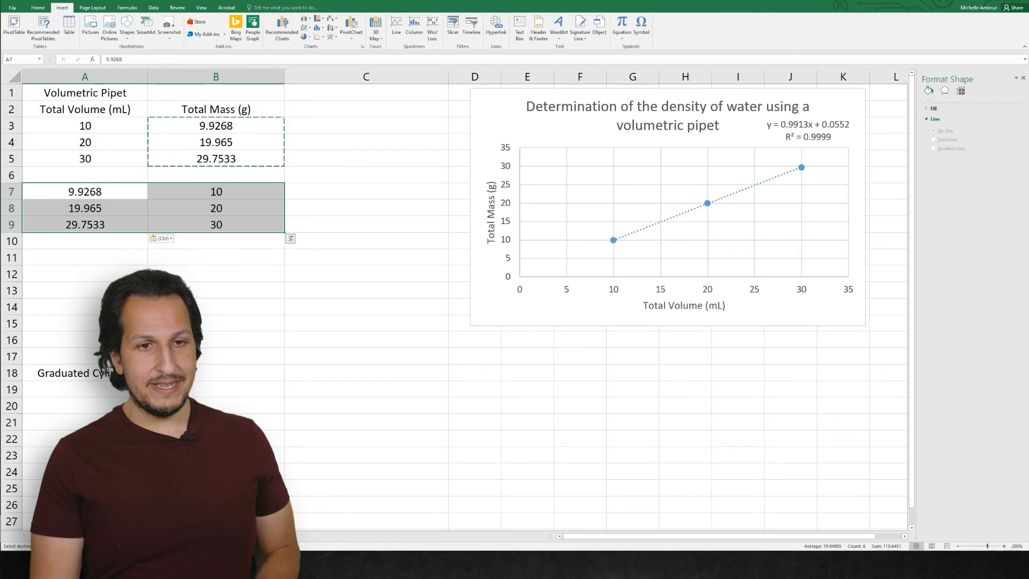
click(318, 37)
click(323, 60)
drag(364, 211, 446, 336)
scroll(642, 329, down, 2)
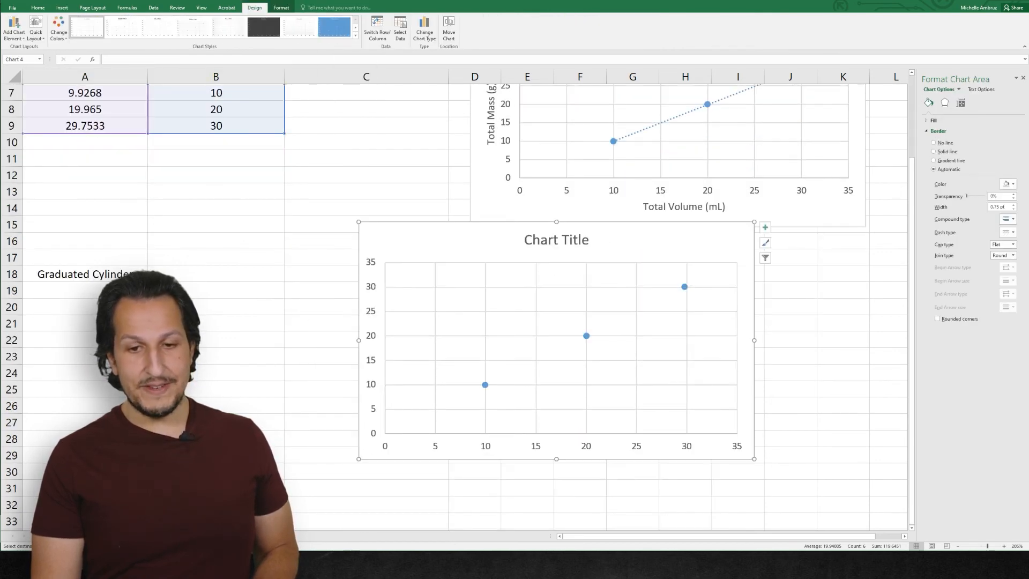
drag(649, 241, 657, 250)
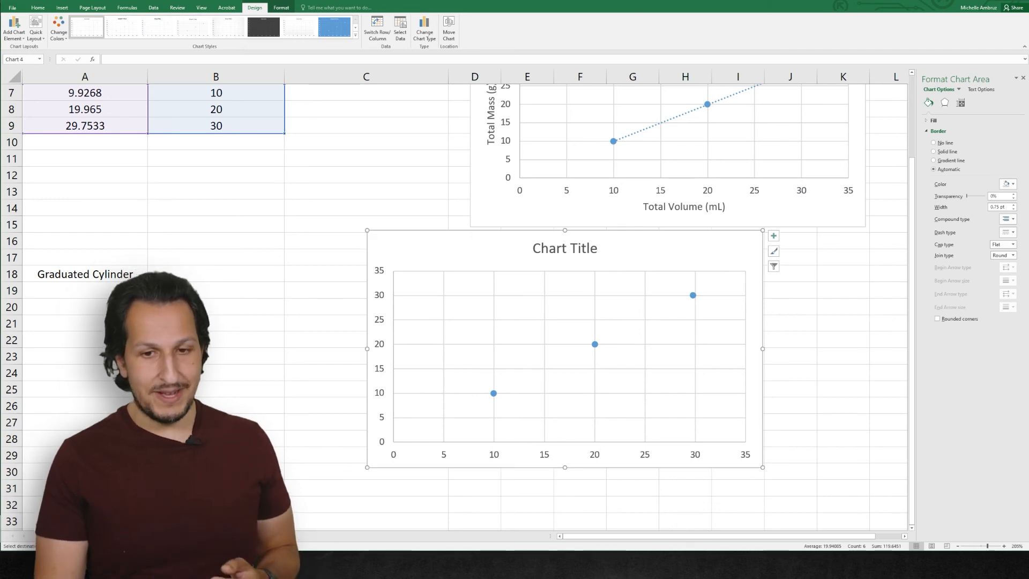
Add a linear trendline with its equation to the second chart and move the equation beside the chart title
right_click(594, 344)
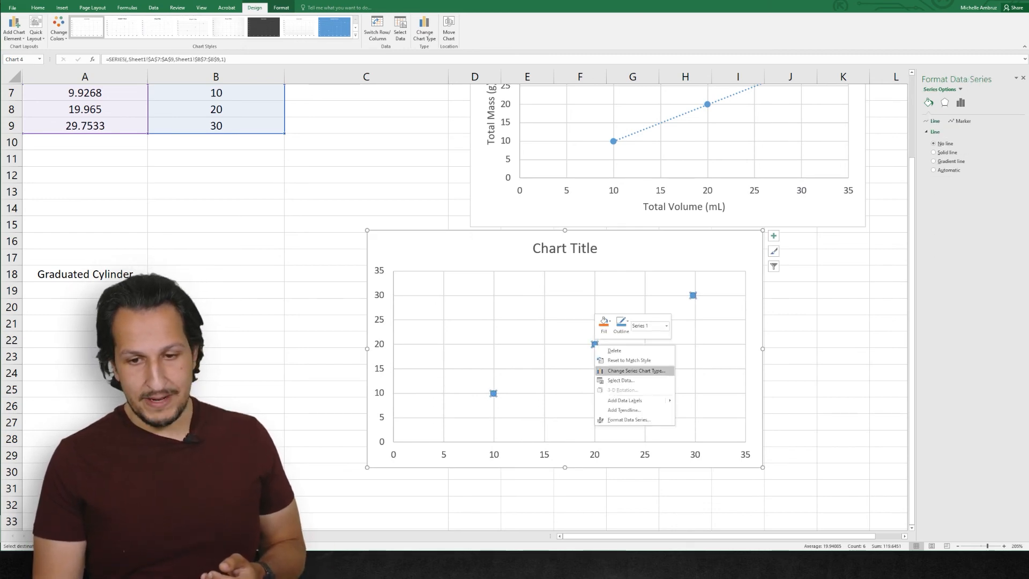
click(624, 409)
click(932, 289)
drag(642, 295, 660, 257)
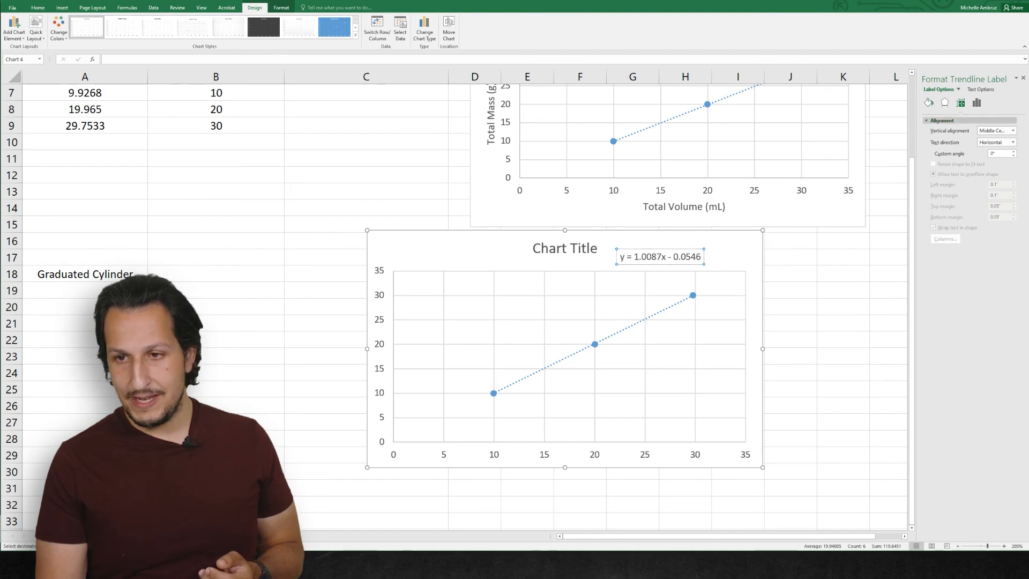
Display the R-squared value for the second chart's trendline and compare its label with the first chart's
click(976, 102)
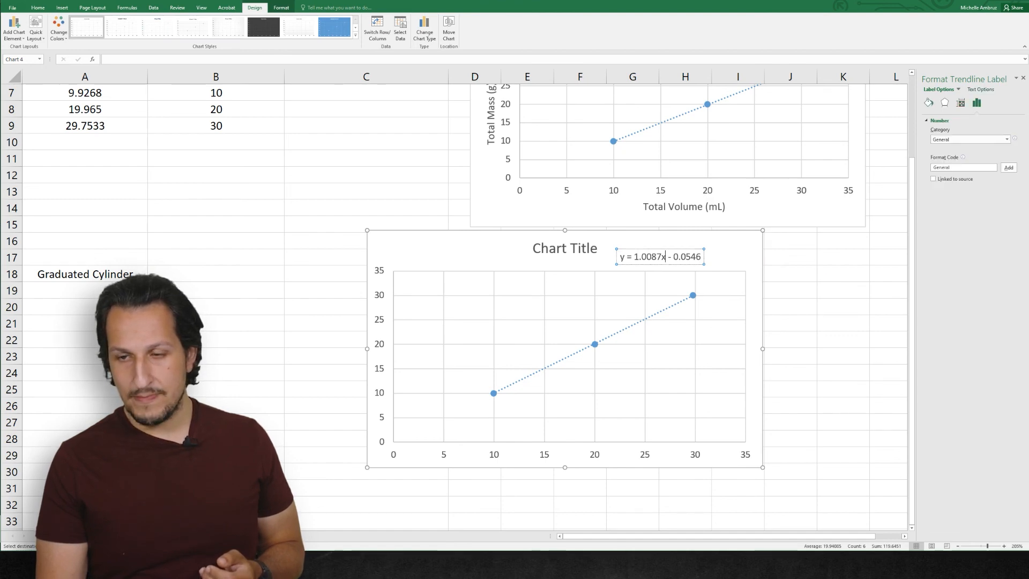
click(715, 253)
click(644, 319)
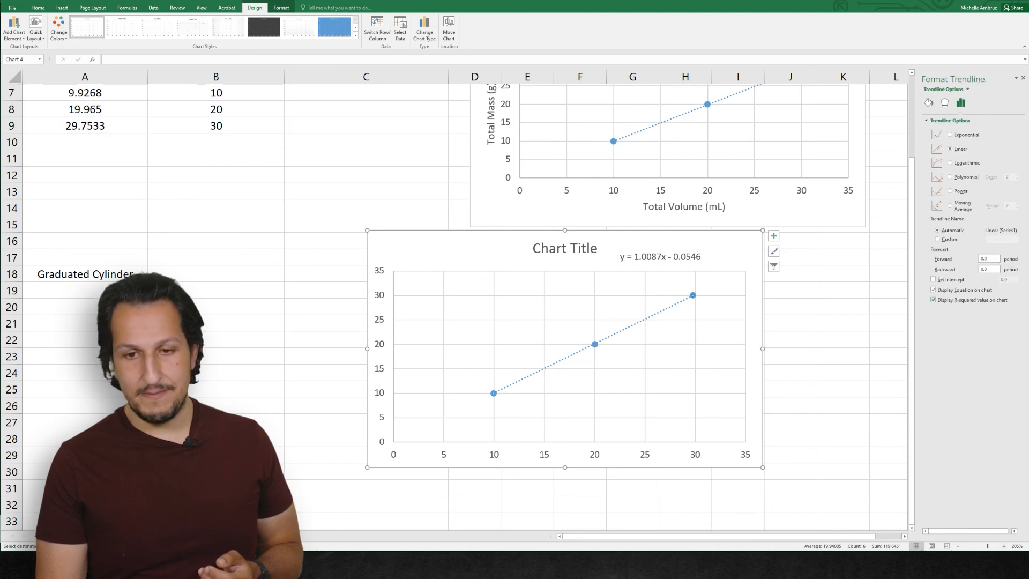
click(660, 257)
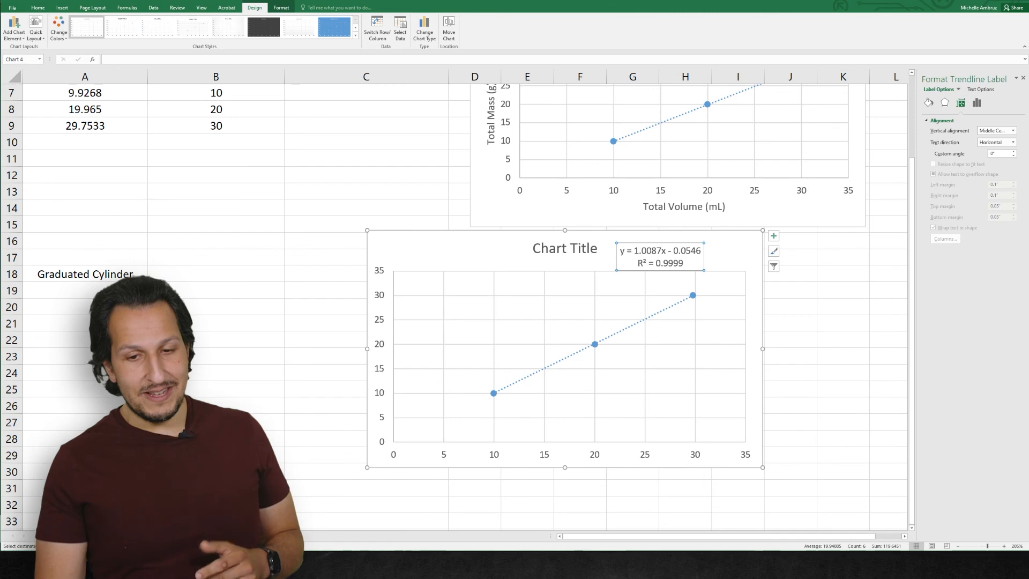
scroll(456, 300, up, 2)
scroll(455, 300, down, 2)
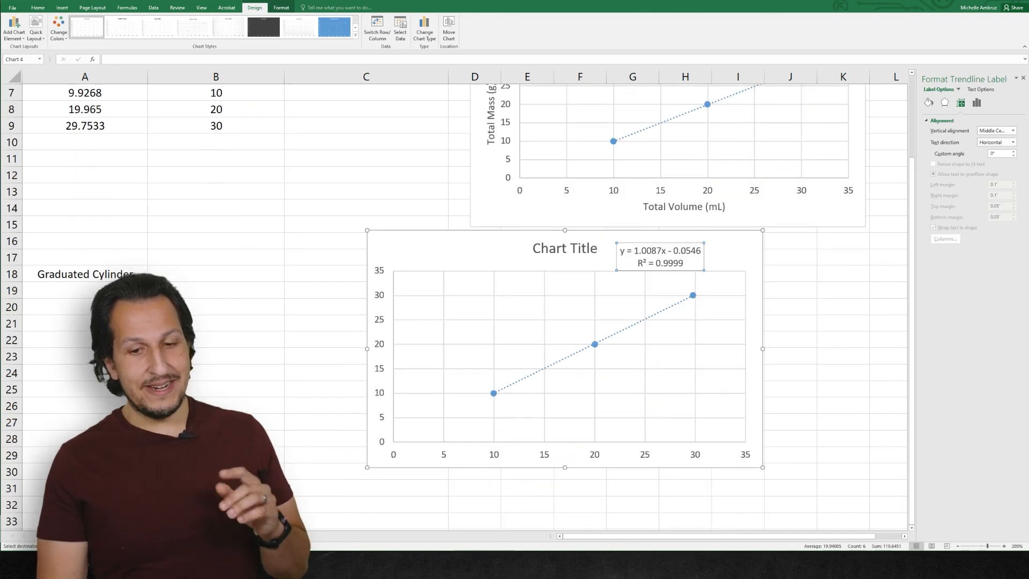